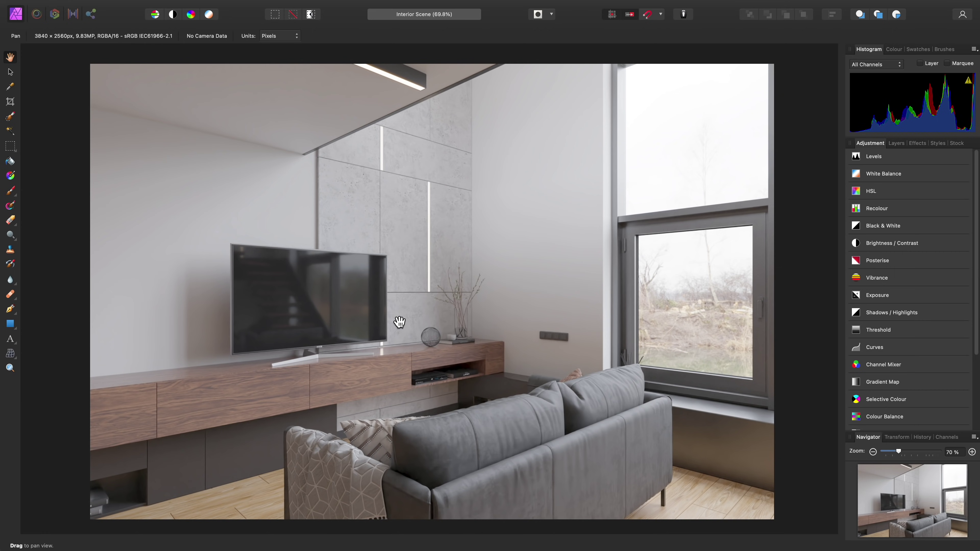
# Step: Switch to Finder, place Rainforest House.afphoto into the Interior Scene document as an embedded document, and show the document's layers
pyautogui.click(92, 6)
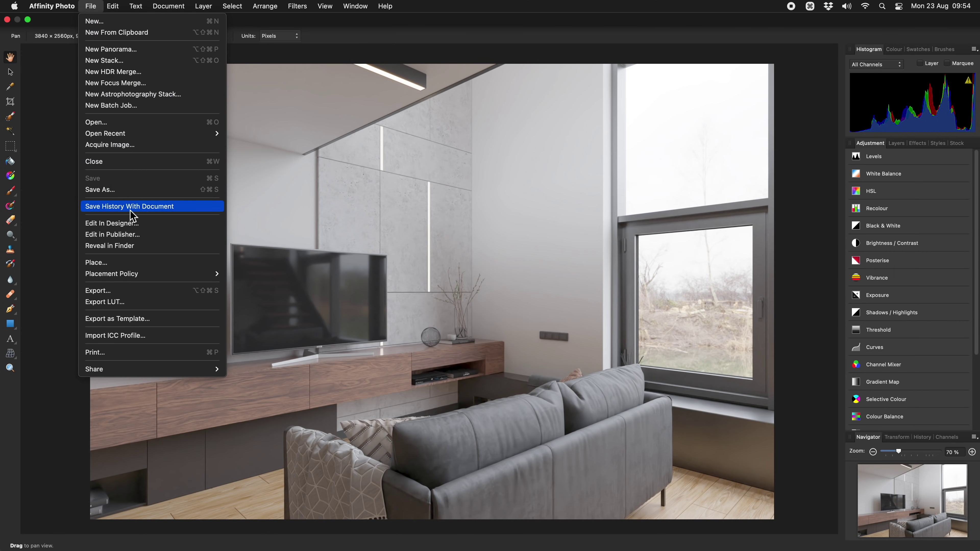
pyautogui.click(456, 260)
pyautogui.press('super+Tab')
pyautogui.press('super+Tab')
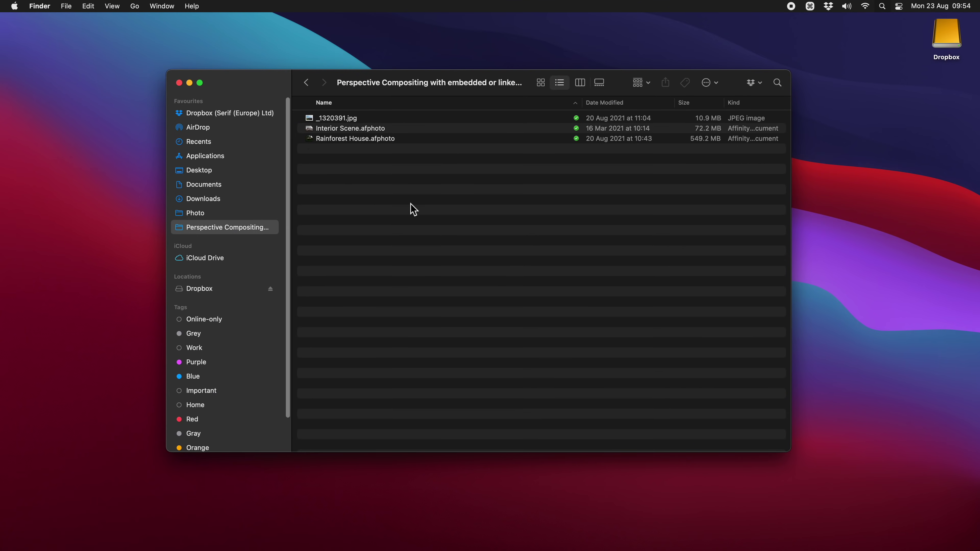
pyautogui.click(371, 140)
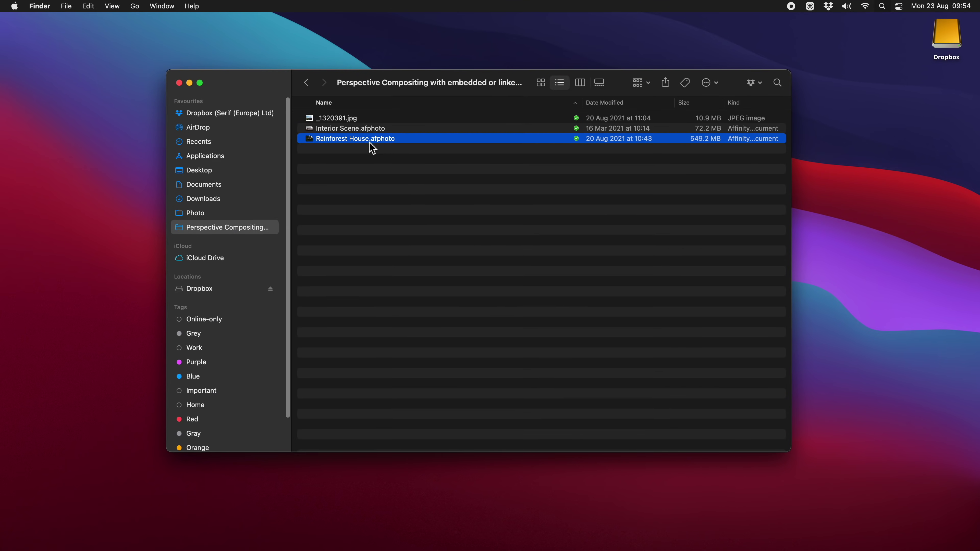
pyautogui.moveTo(373, 147); pyautogui.dragTo(431, 277)
pyautogui.press('super+Tab')
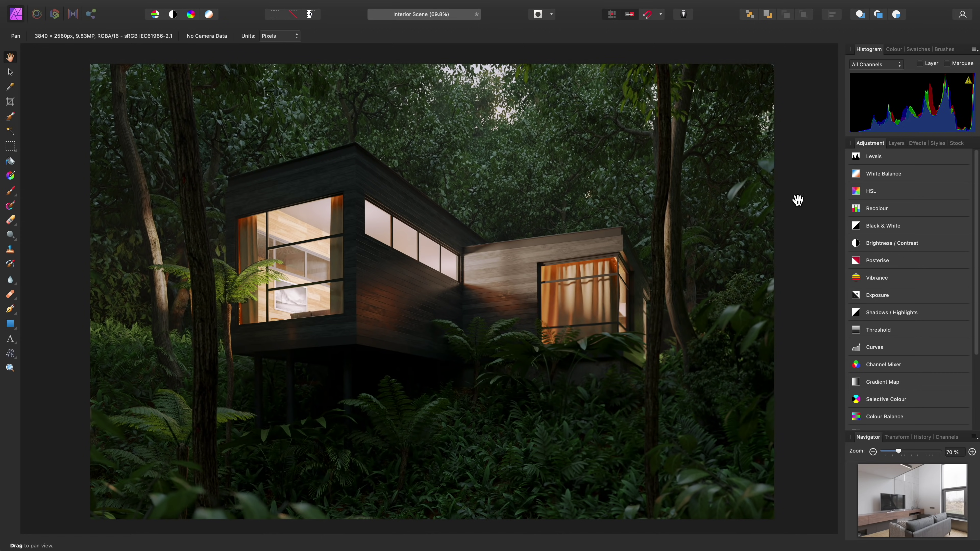
pyautogui.click(896, 143)
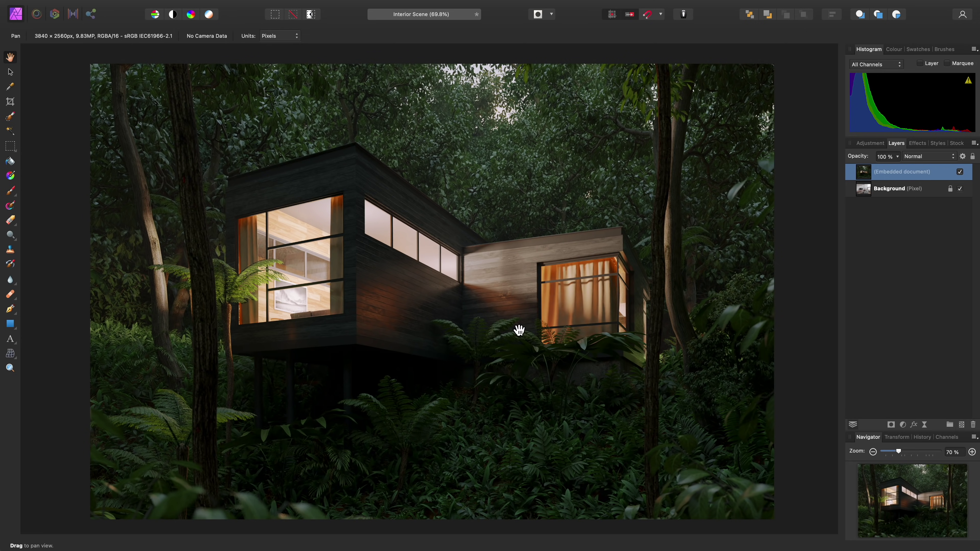
# Step: Scale the embedded document down proportionally to about 19% of its original size
pyautogui.scroll(-3, 492, 324)
pyautogui.scroll(-2, 493, 324)
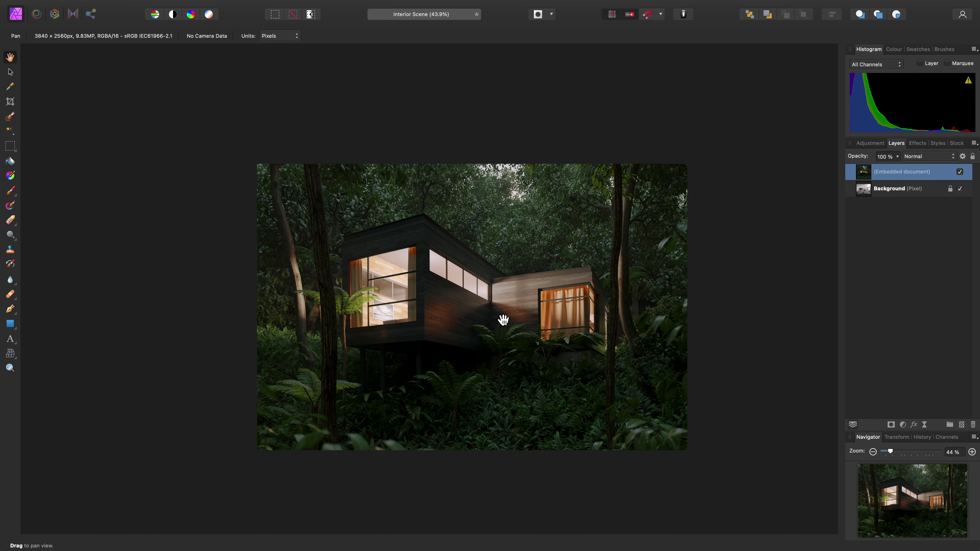
pyautogui.press('v')
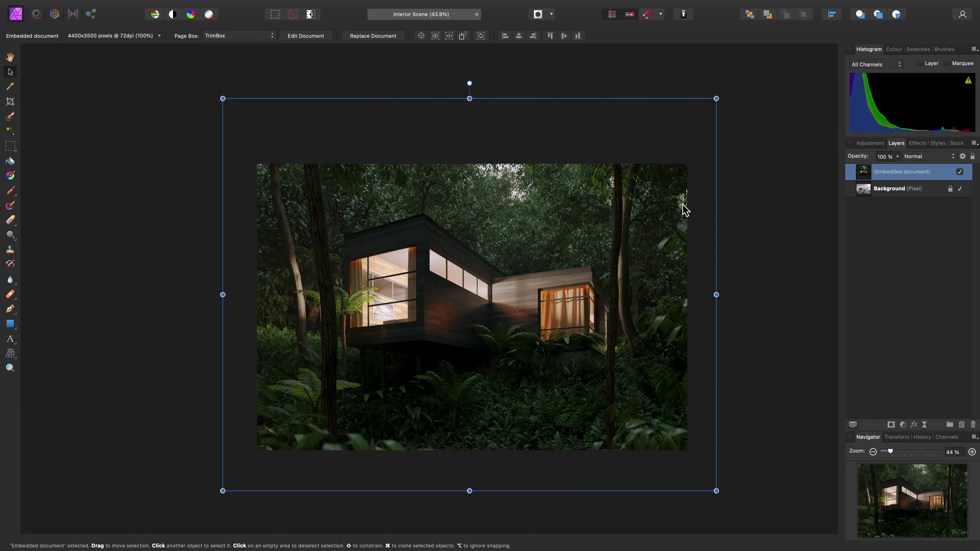
pyautogui.moveTo(716, 102); pyautogui.dragTo(540, 289)
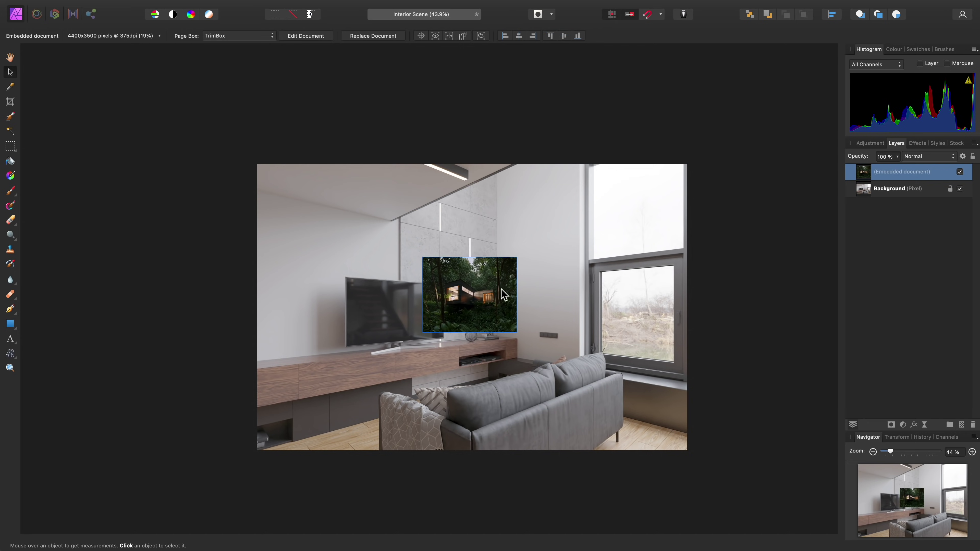
# Step: Try the embedded document over the TV and beside it to compare its proportions with the screen
pyautogui.press('alt')
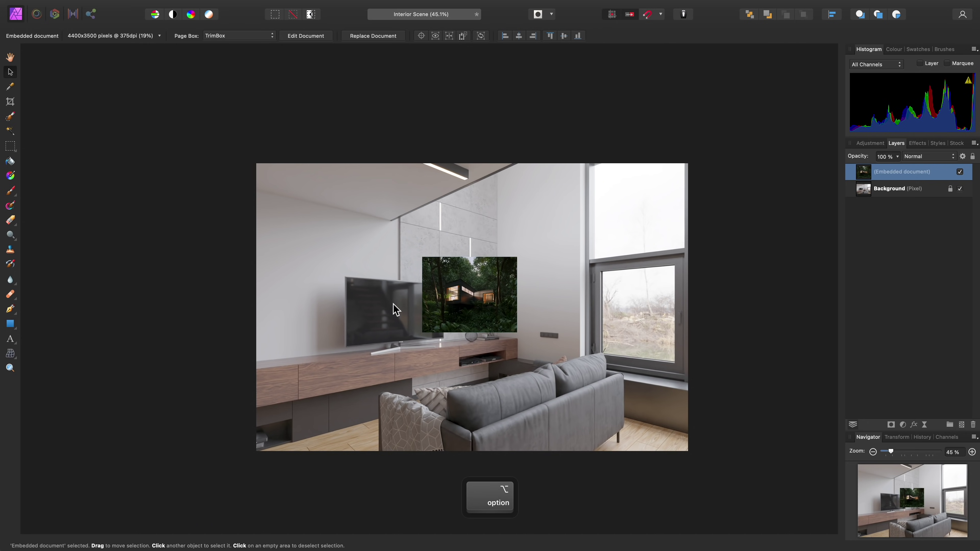
pyautogui.scroll(10, 398, 313)
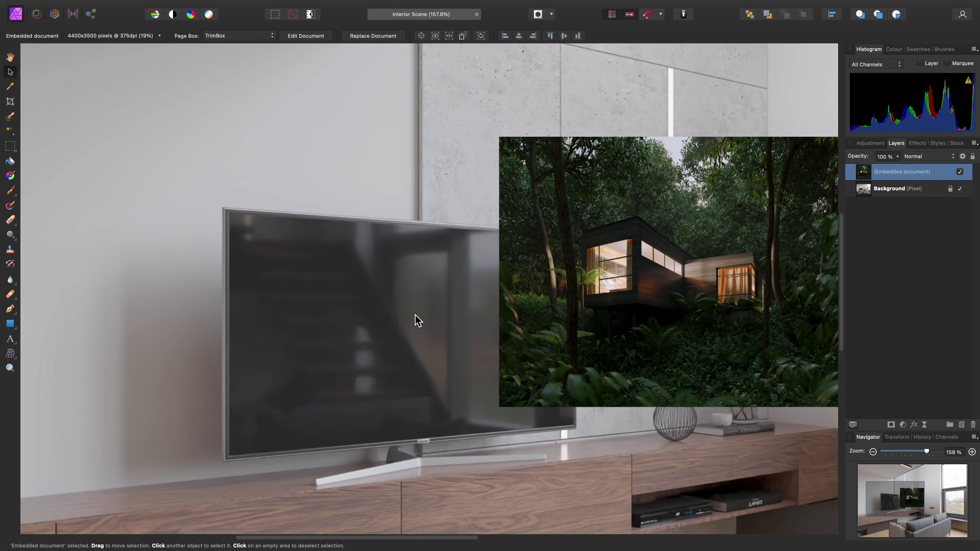
pyautogui.hscroll(2, 415, 321)
pyautogui.scroll(-1, 415, 320)
pyautogui.moveTo(619, 242); pyautogui.dragTo(354, 297)
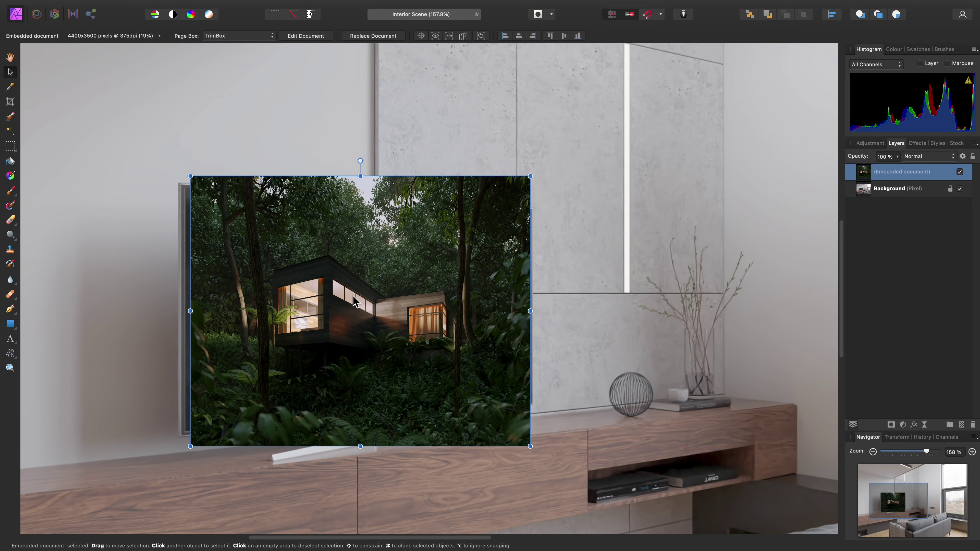
pyautogui.moveTo(356, 340); pyautogui.dragTo(561, 337)
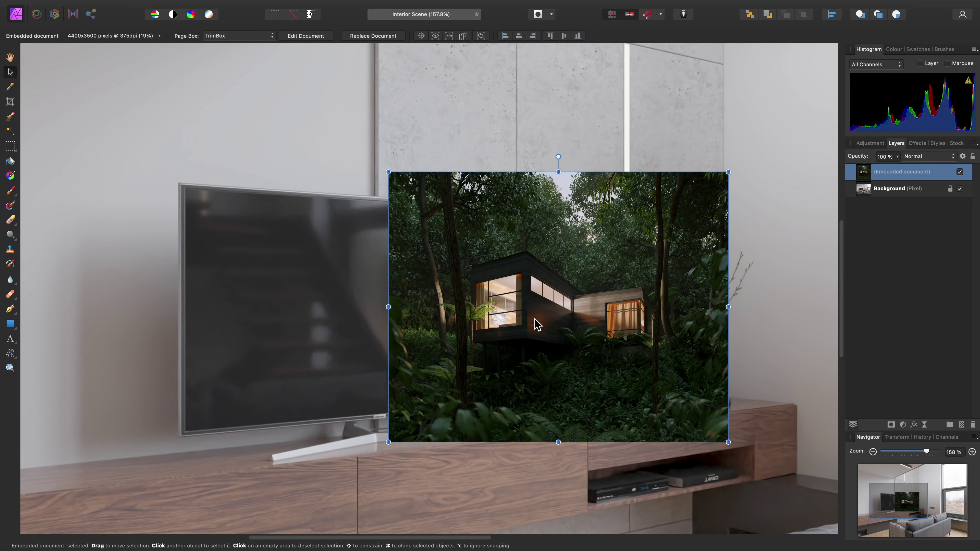
pyautogui.moveTo(537, 325); pyautogui.dragTo(614, 327)
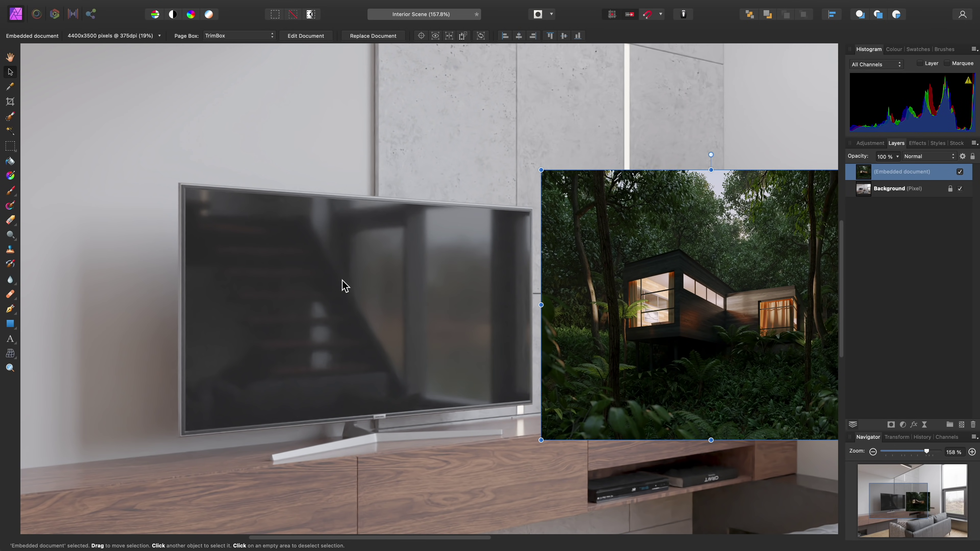
pyautogui.moveTo(692, 303); pyautogui.dragTo(543, 301)
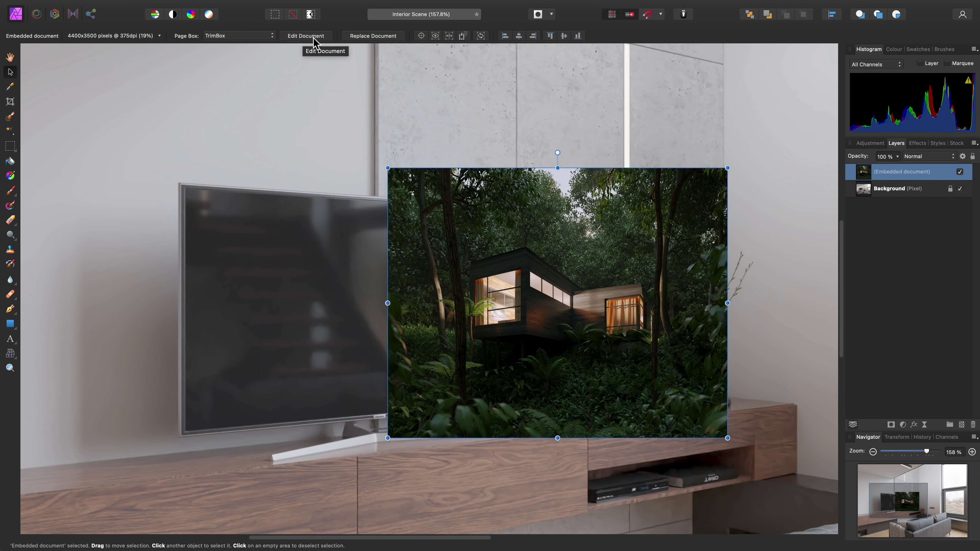
# Step: Open the embedded document for editing and crop it with the 16:9 custom ratio preset
pyautogui.click(328, 39)
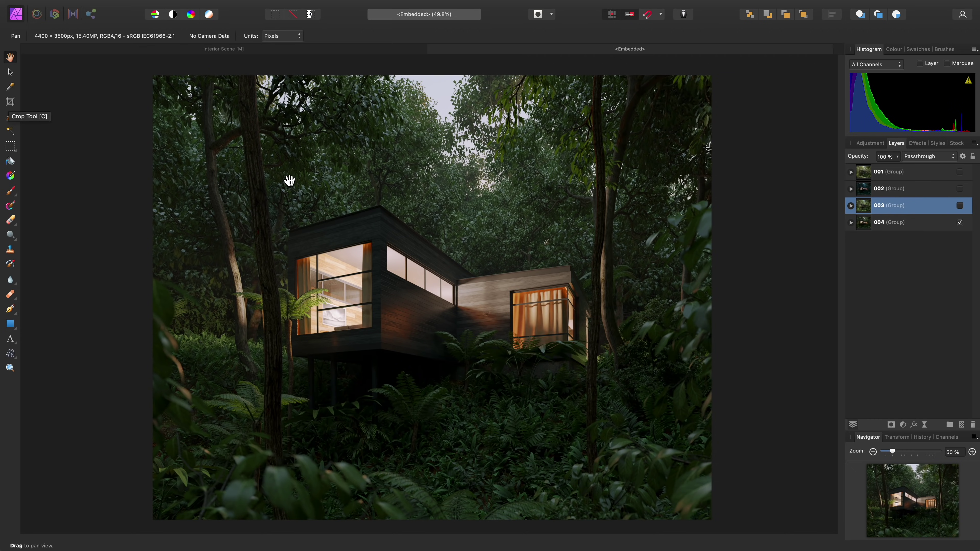
pyautogui.press('c')
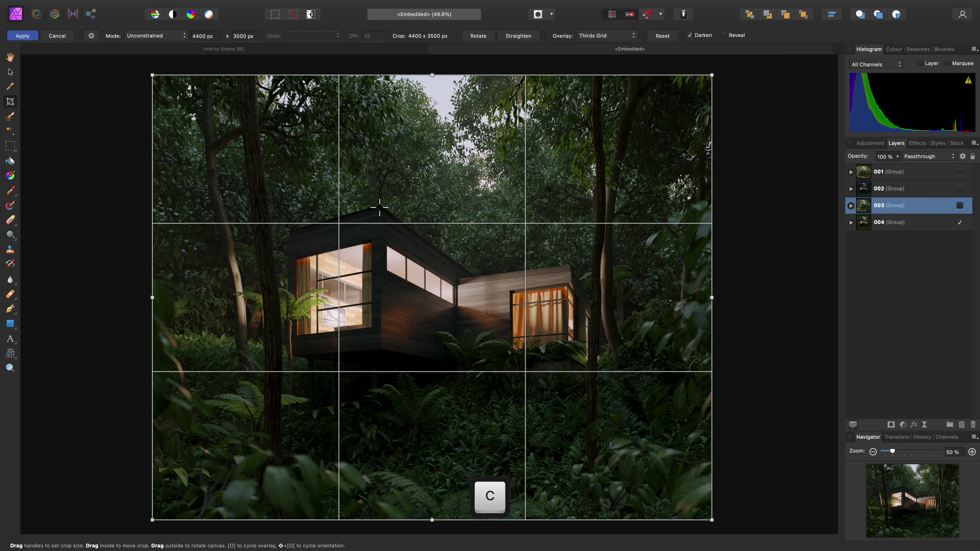
pyautogui.click(92, 36)
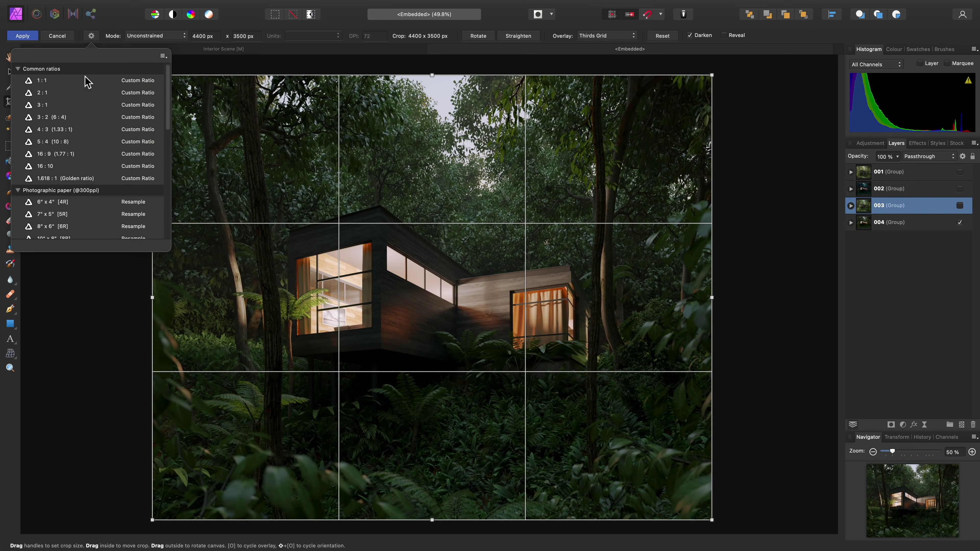
pyautogui.click(73, 155)
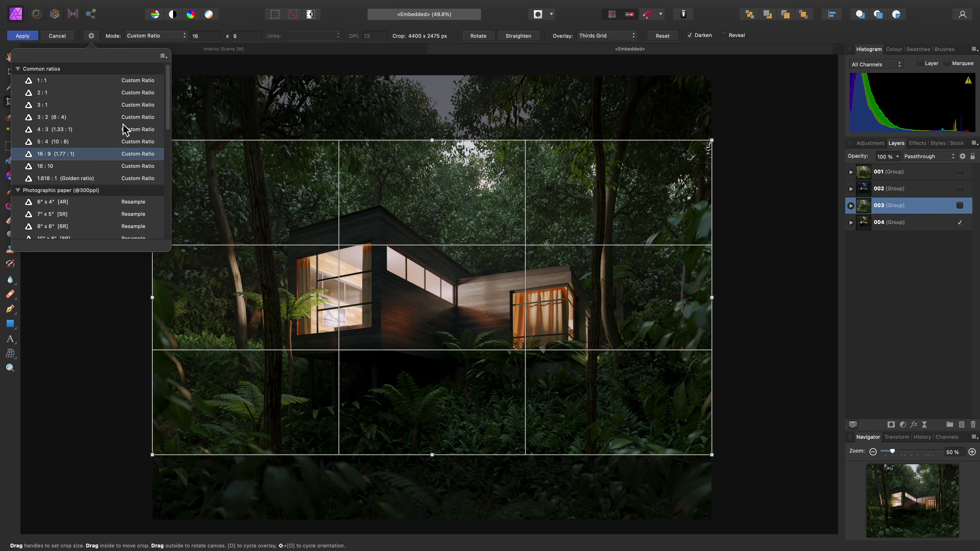
pyautogui.click(35, 38)
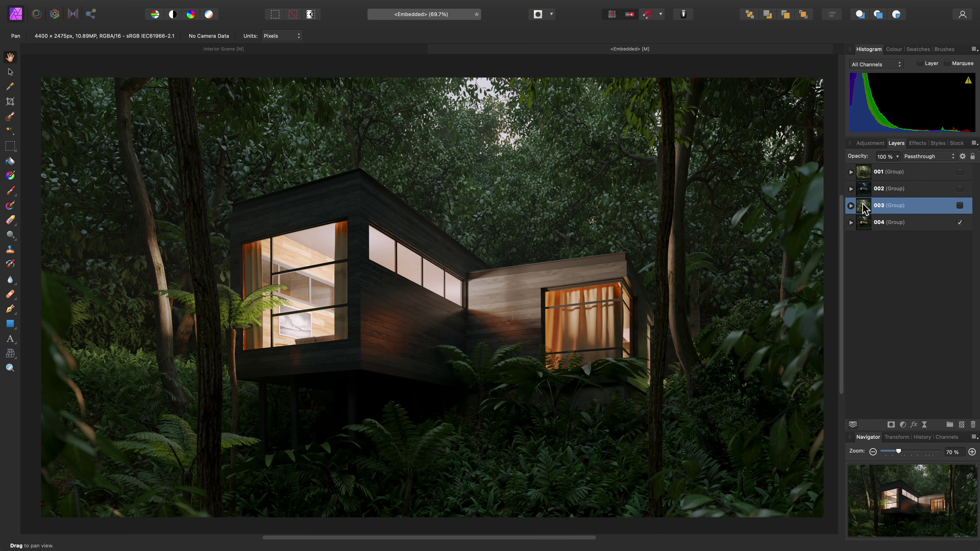
# Step: Show group 001 instead of 004, close the embedded document, and move its image over the TV screen in Interior Scene
pyautogui.click(960, 172)
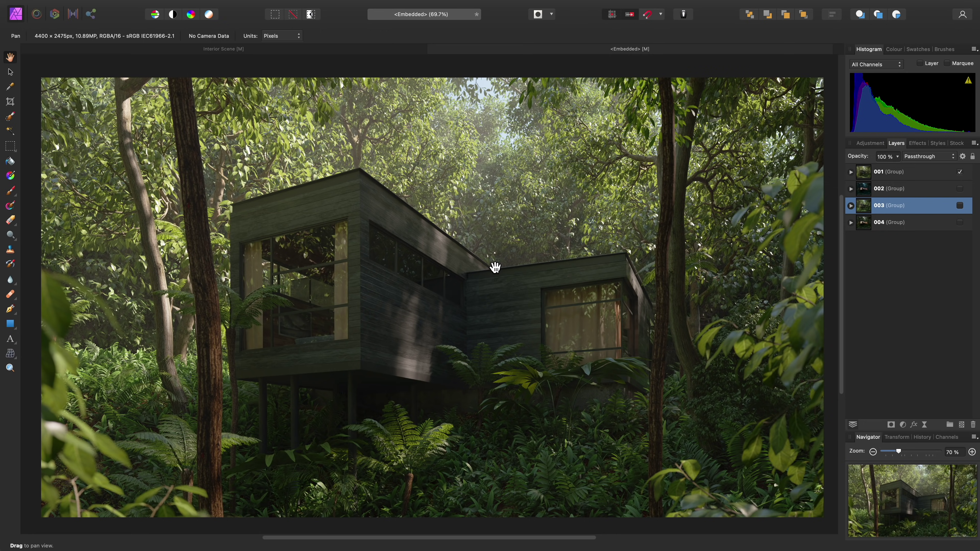
pyautogui.click(433, 49)
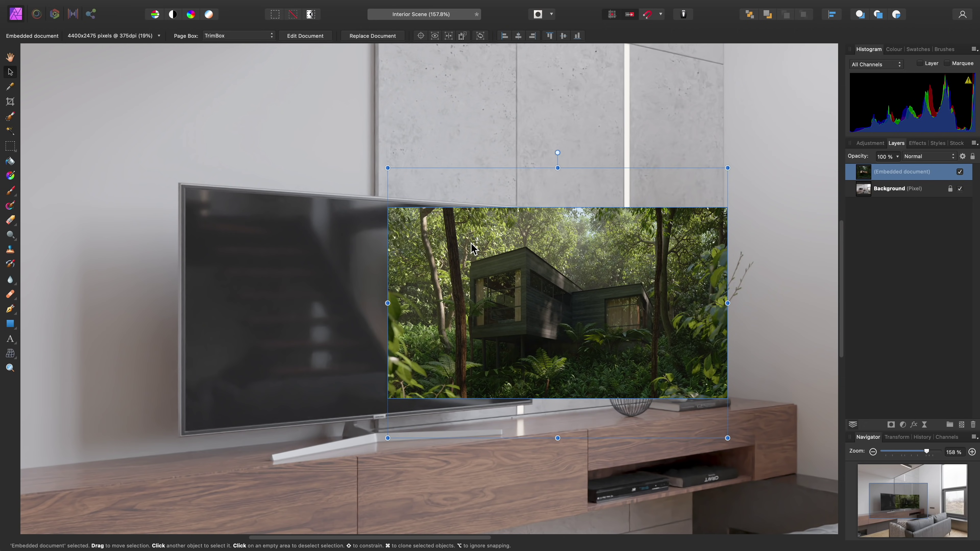
pyautogui.moveTo(600, 264); pyautogui.dragTo(400, 273)
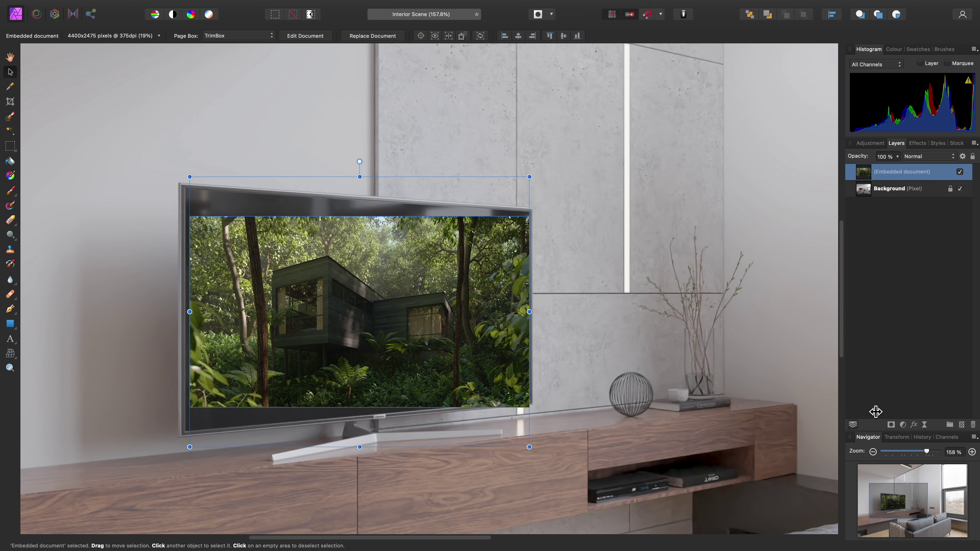
pyautogui.click(926, 425)
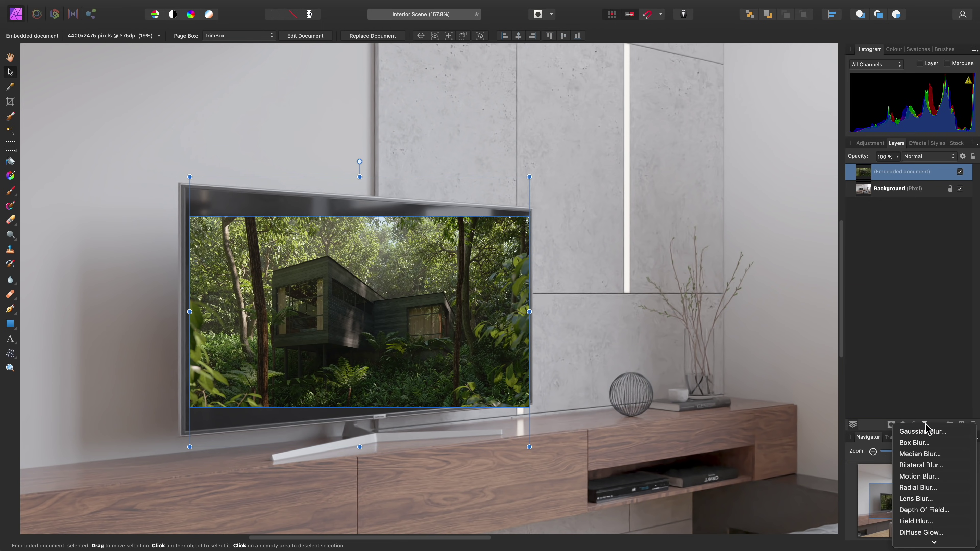
pyautogui.scroll(-5, 928, 470)
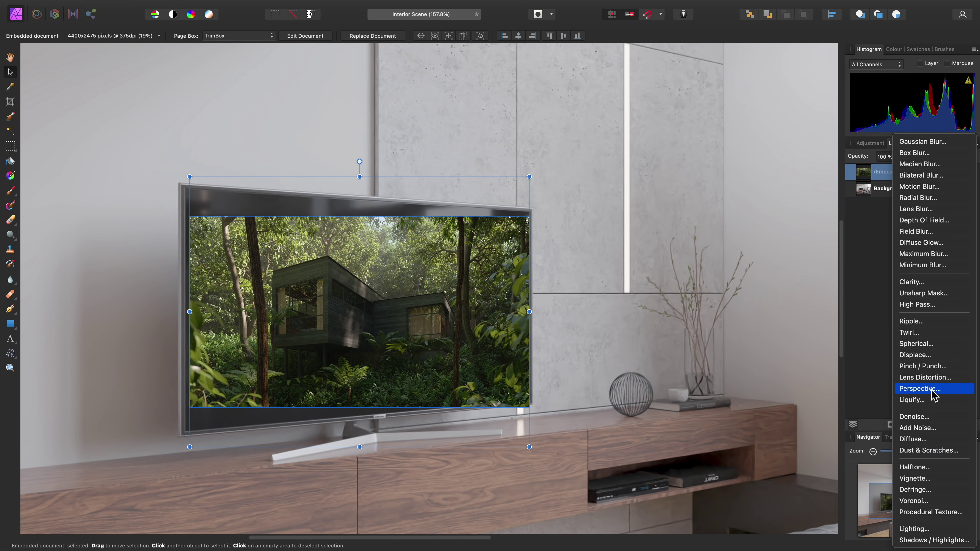
pyautogui.click(552, 290)
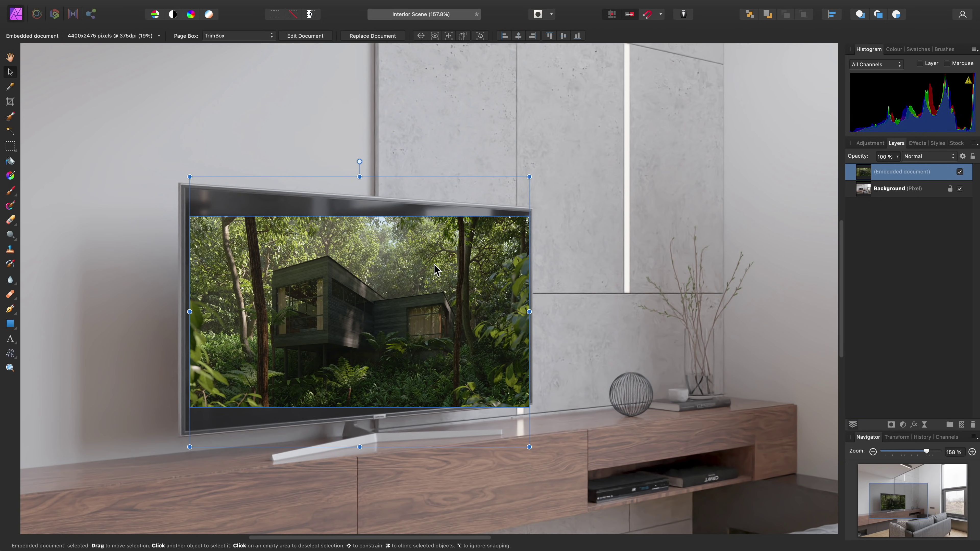
# Step: Add a live Perspective filter to the embedded document layer
pyautogui.click(205, 6)
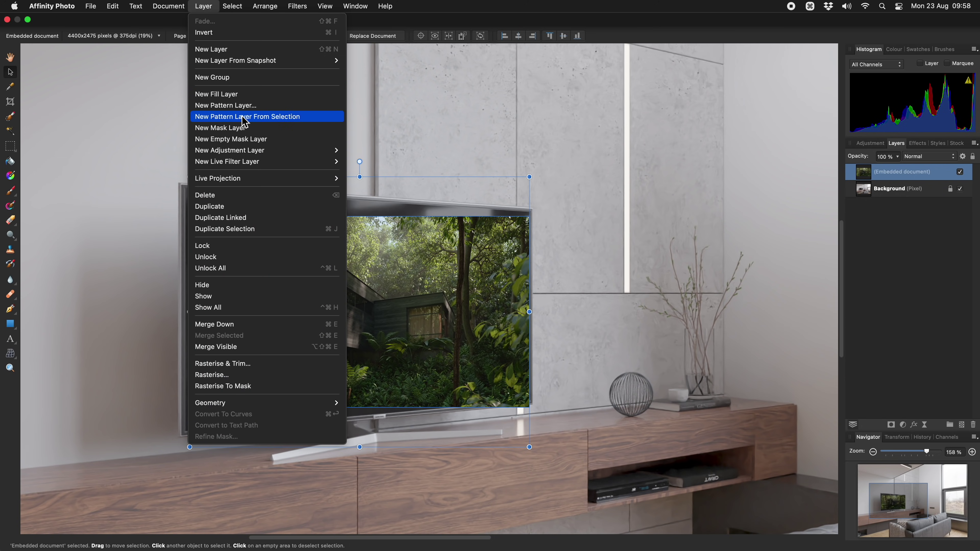
pyautogui.moveTo(250, 165)
pyautogui.moveTo(365, 185)
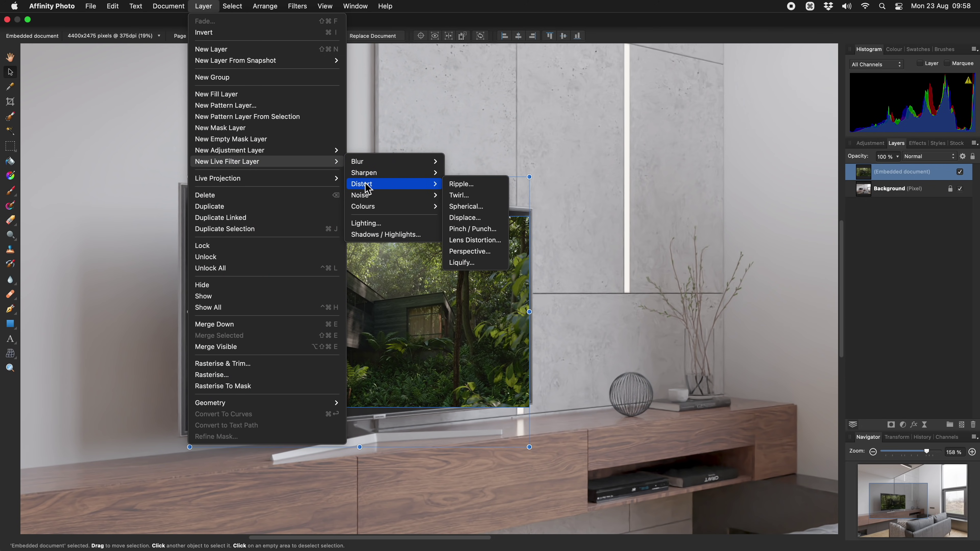
pyautogui.click(498, 255)
# Step: Fit the embedded image's upper-left and upper-right perspective corners to the matching inner corners of the TV frame
pyautogui.hscroll(-3, 370, 261)
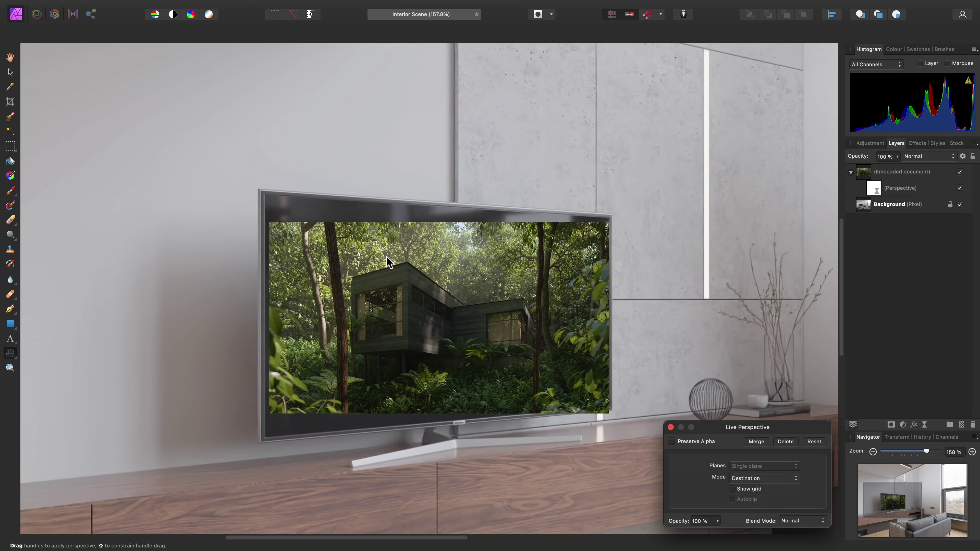
pyautogui.scroll(6, 284, 226)
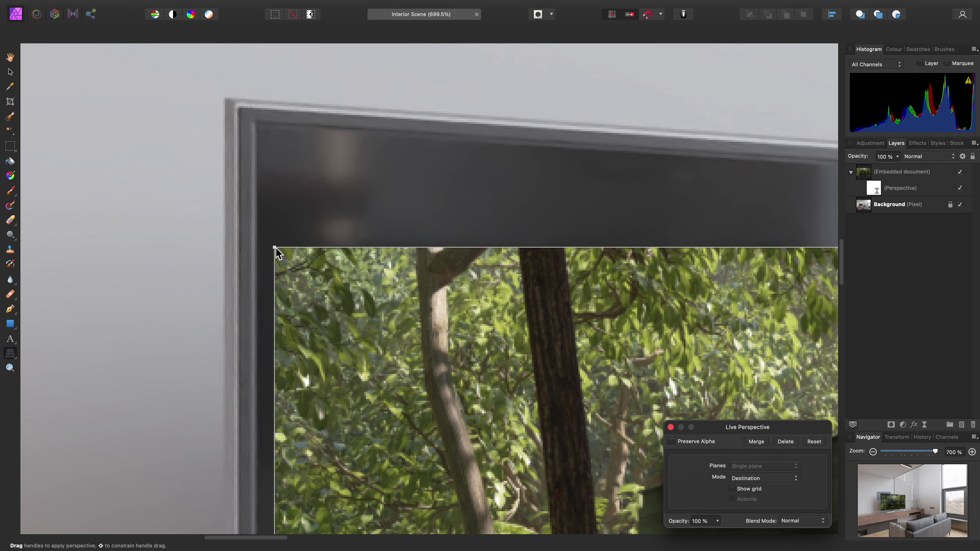
pyautogui.moveTo(274, 247); pyautogui.dragTo(257, 123)
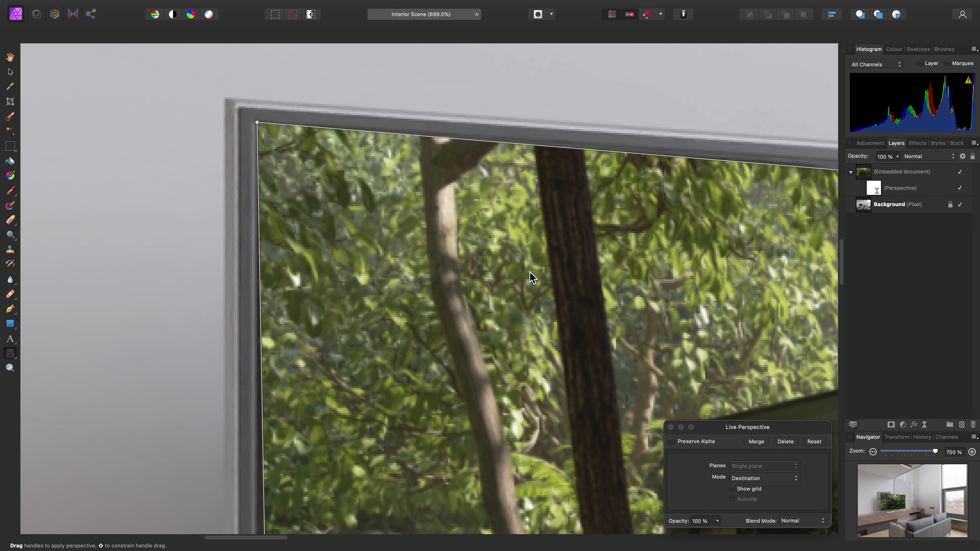
pyautogui.hscroll(10, 530, 277)
pyautogui.scroll(5, 542, 241)
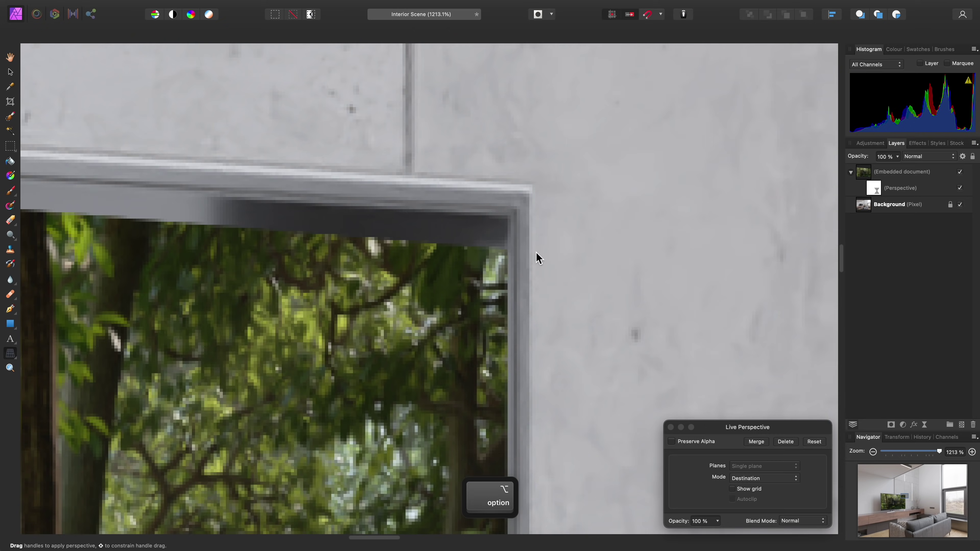
pyautogui.moveTo(508, 252); pyautogui.dragTo(508, 219)
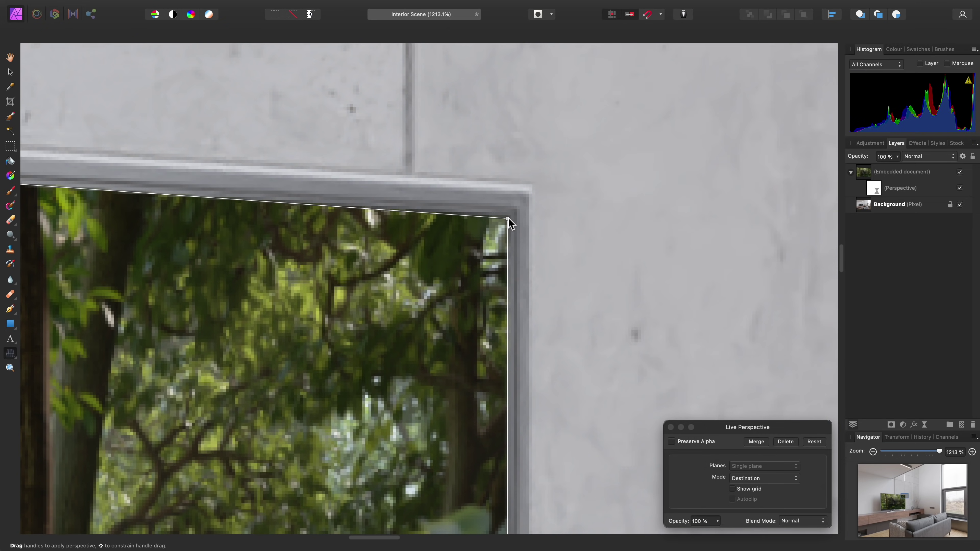
# Step: Fit the embedded image's lower-right and lower-left perspective corners to the matching inner corners of the TV frame
pyautogui.scroll(-5, 500, 383)
pyautogui.scroll(-10, 540, 219)
pyautogui.moveTo(498, 309); pyautogui.dragTo(499, 288)
pyautogui.hscroll(-10, 344, 303)
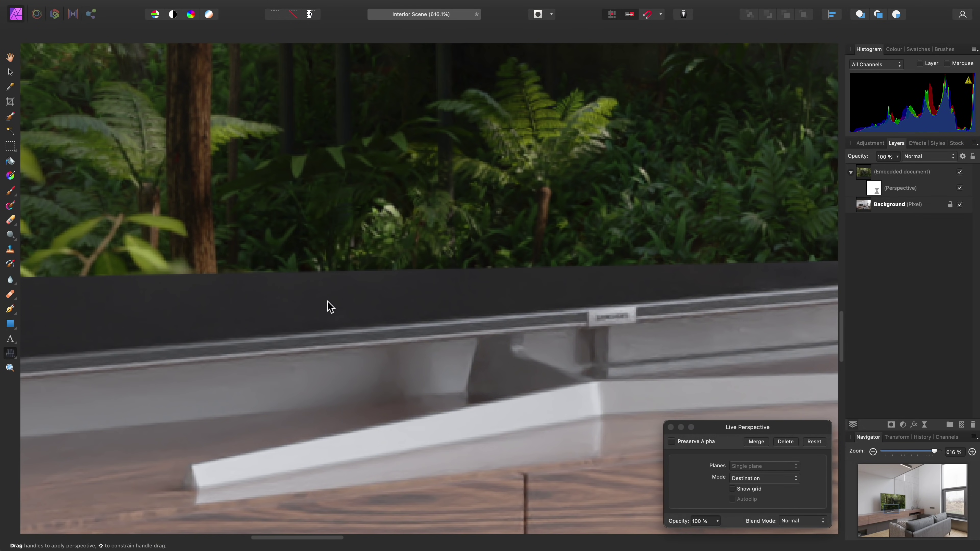
pyautogui.hscroll(-10, 343, 305)
pyautogui.scroll(3, 390, 278)
pyautogui.moveTo(377, 233); pyautogui.dragTo(357, 346)
pyautogui.scroll(-10, 356, 347)
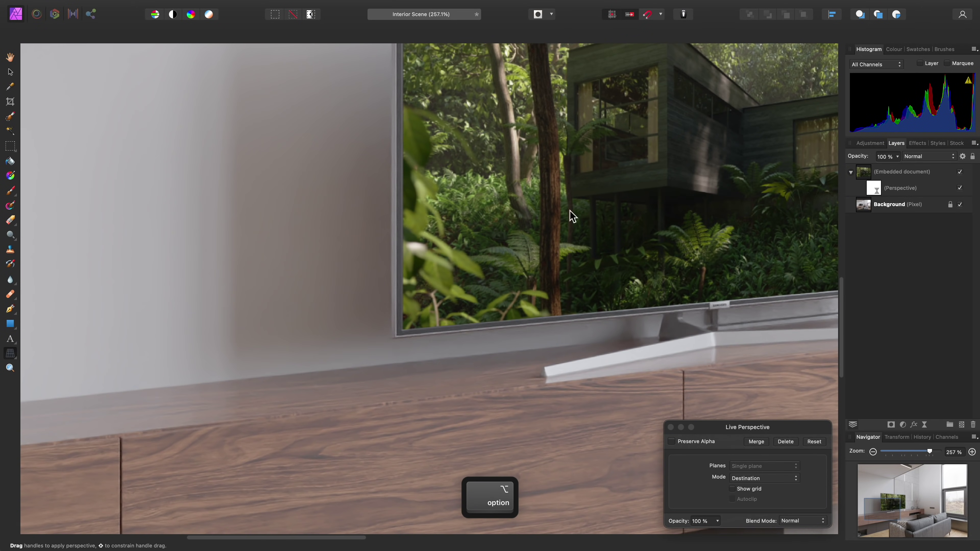
pyautogui.scroll(2, 511, 318)
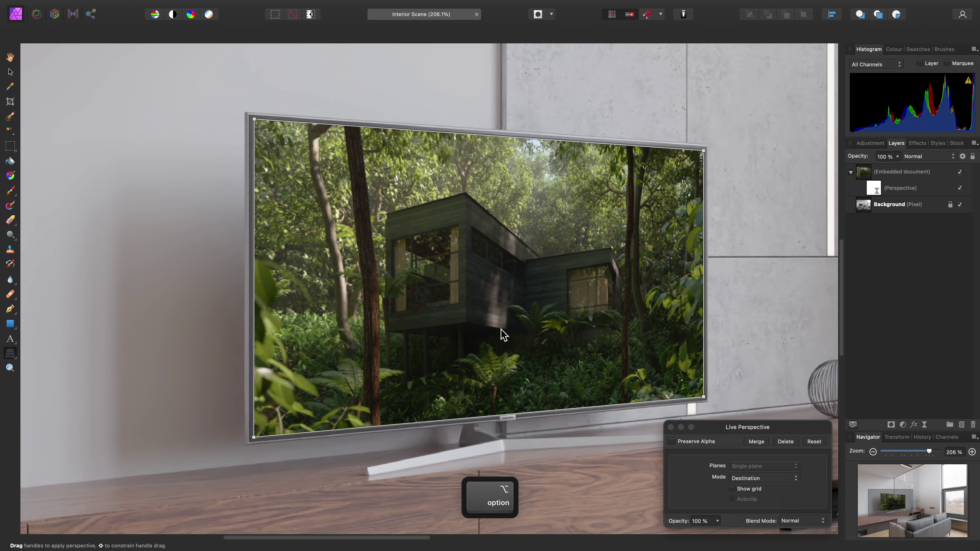
# Step: Close the live Perspective filter's settings and set the embedded document layer's blend mode to Screen
pyautogui.click(671, 428)
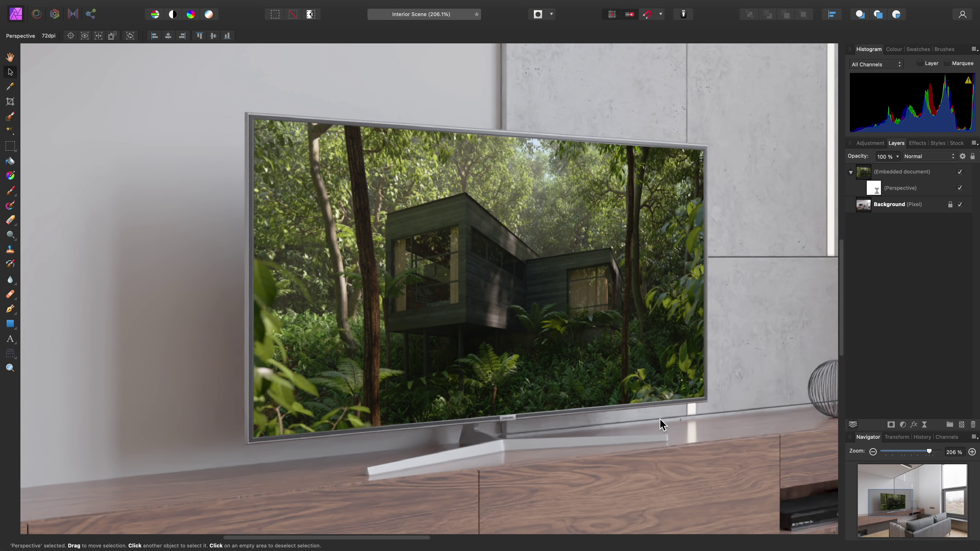
pyautogui.click(917, 177)
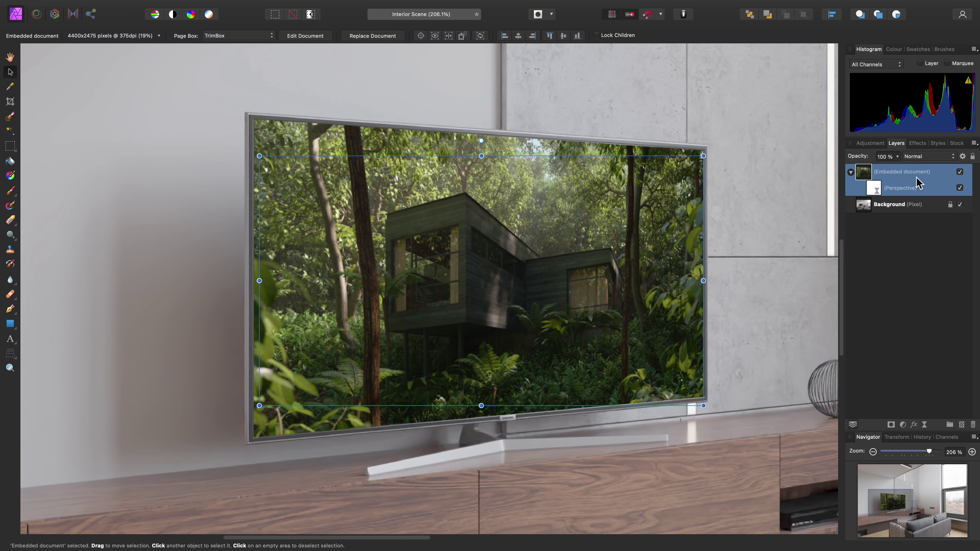
pyautogui.click(941, 162)
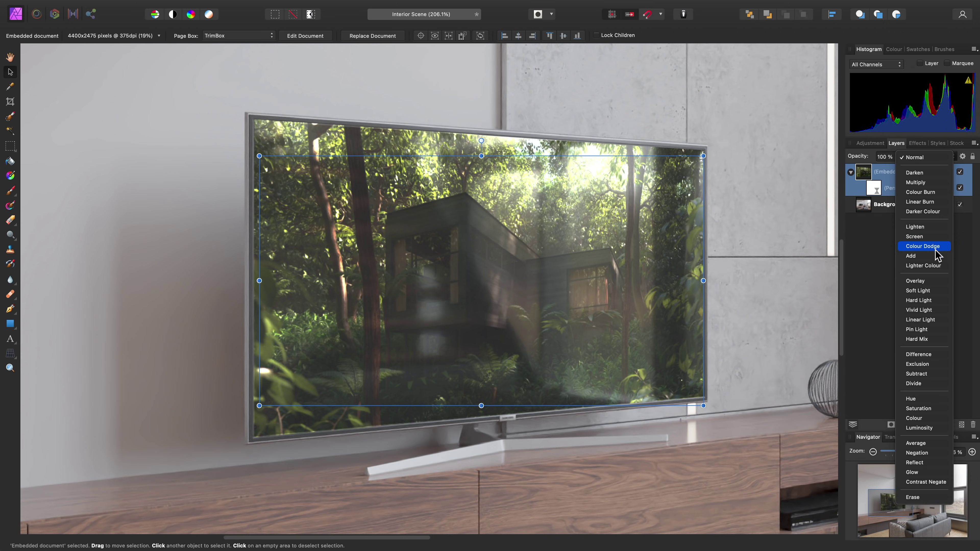
pyautogui.click(927, 237)
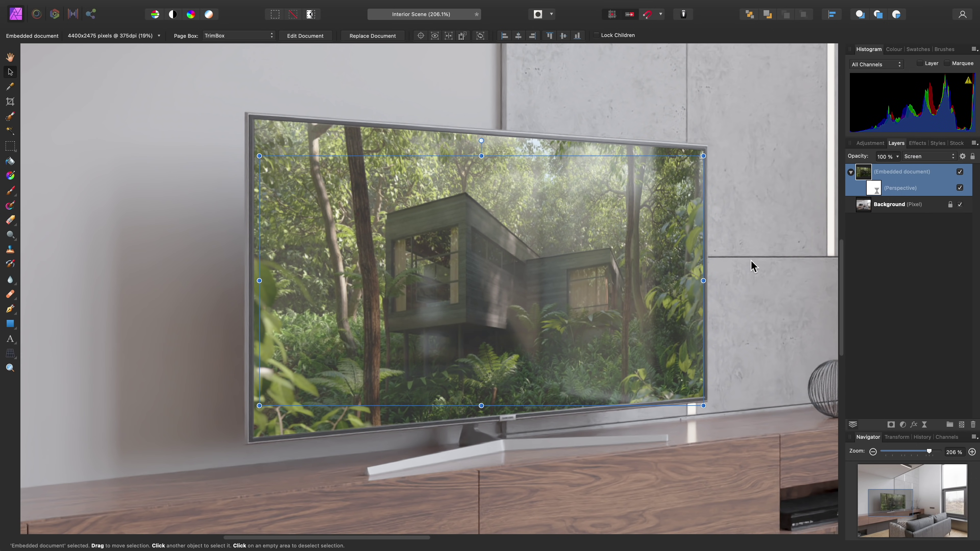
pyautogui.press('h')
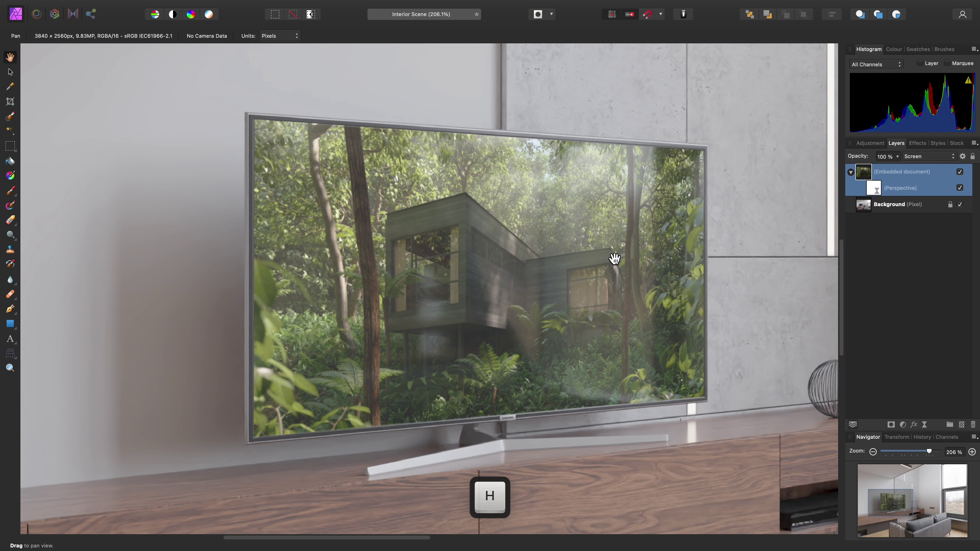
pyautogui.press('super+0')
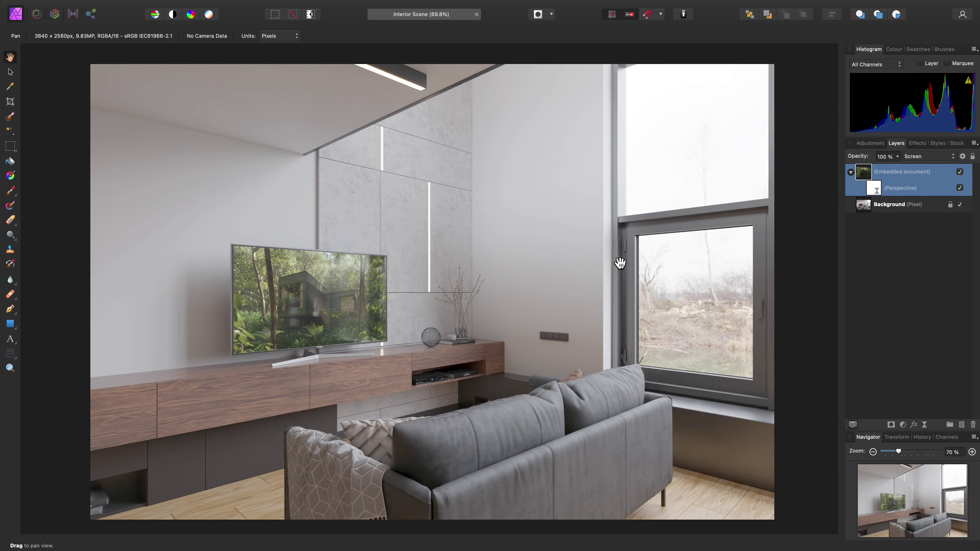
# Step: Reopen the live Perspective filter and adjust the embedded image's upper-left corner against the TV frame
pyautogui.doubleClick(875, 189)
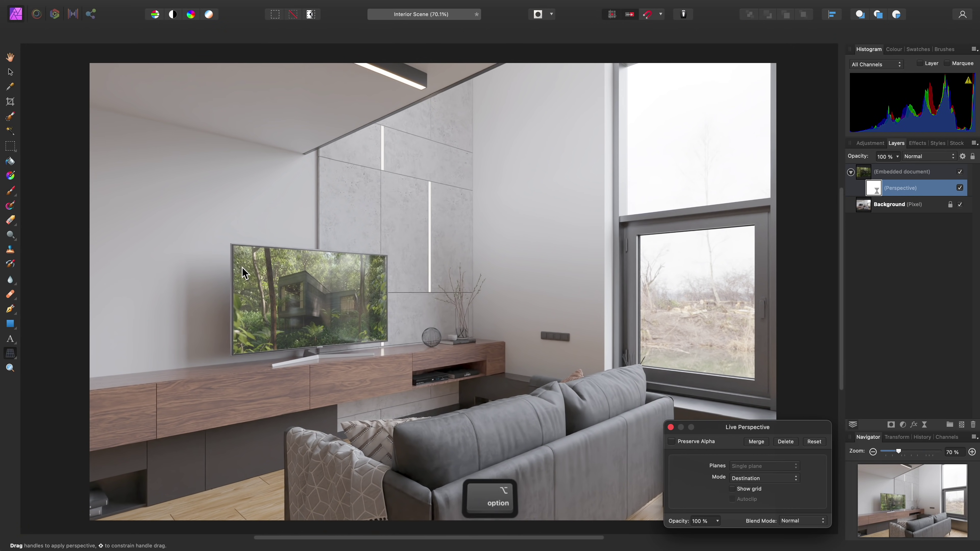
pyautogui.scroll(5, 242, 268)
pyautogui.moveTo(212, 185)
pyautogui.mouseDown()
pyautogui.moveTo(224, 194)
pyautogui.moveTo(204, 174)
pyautogui.mouseUp()
pyautogui.scroll(3, 224, 195)
pyautogui.press('h')
pyautogui.moveTo(544, 320); pyautogui.dragTo(426, 264)
pyautogui.scroll(-4, 492, 302)
pyautogui.scroll(-2, 435, 284)
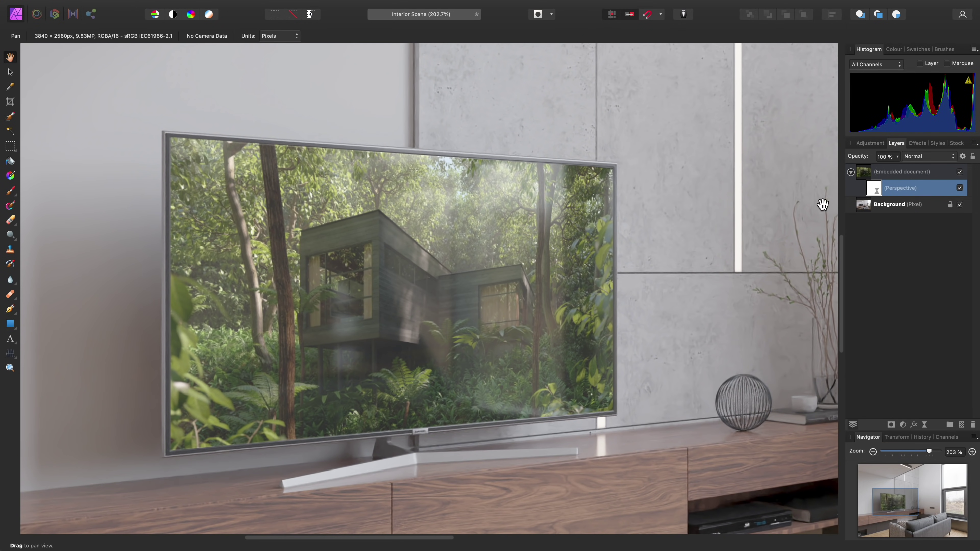
# Step: Open the embedded document, show group 002 instead of 001, and return to Interior Scene
pyautogui.doubleClick(868, 173)
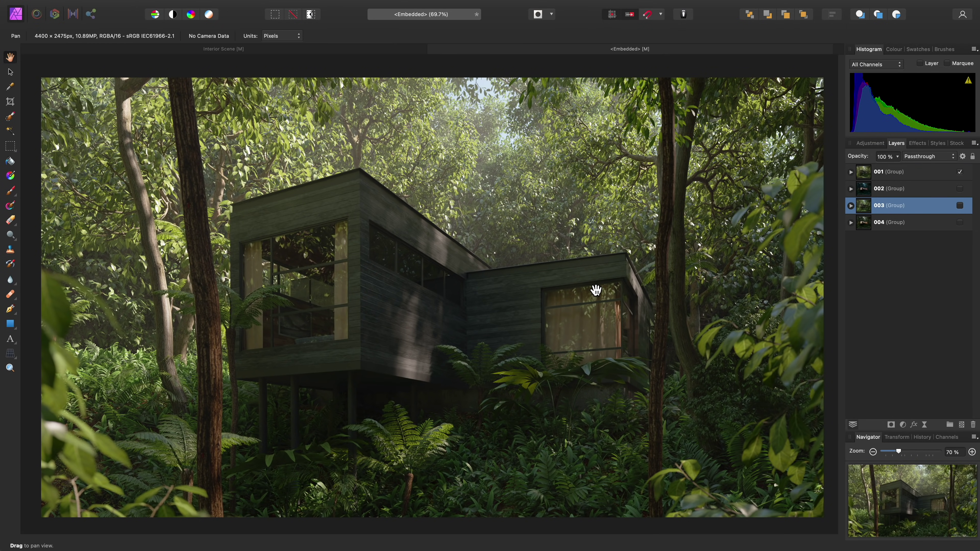
pyautogui.click(961, 172)
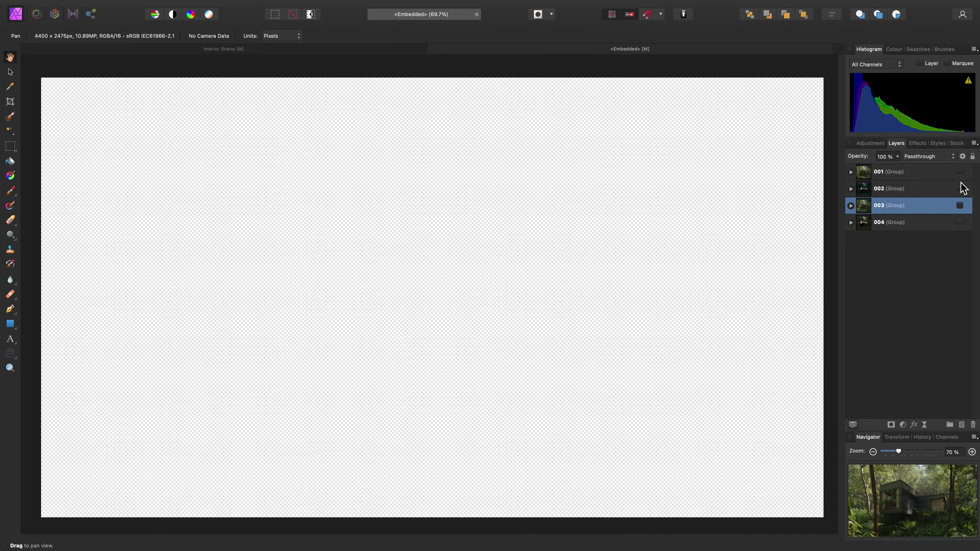
pyautogui.click(960, 189)
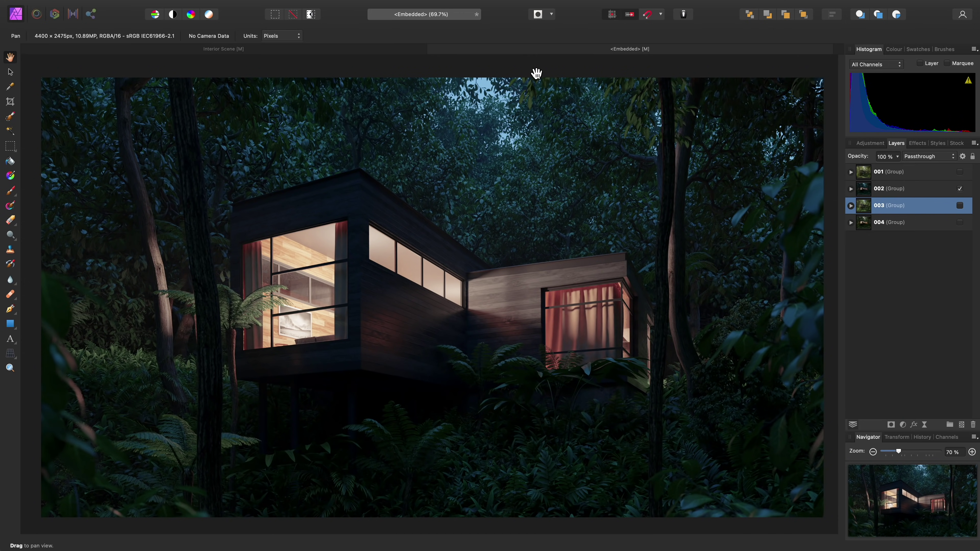
pyautogui.click(432, 49)
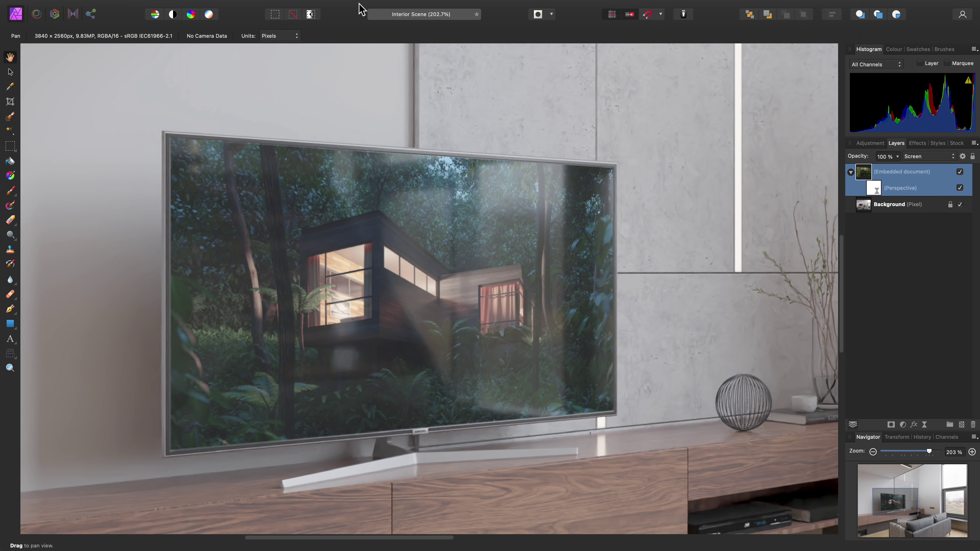
# Step: Convert Rainforest House.afphoto from embedded to linked in the Resource Manager, replacing the existing file with the embedded copy
pyautogui.click(324, 6)
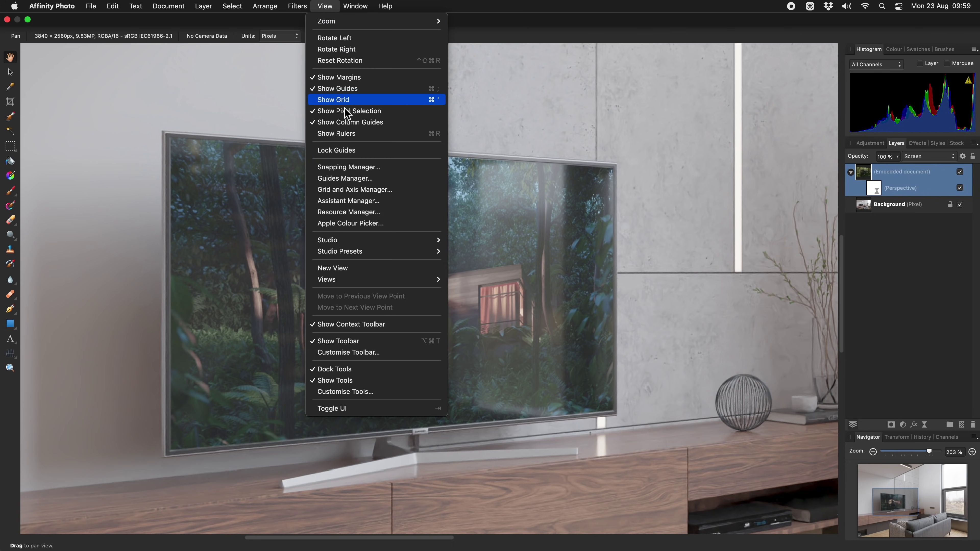
pyautogui.click(391, 212)
pyautogui.moveTo(394, 180); pyautogui.dragTo(575, 64)
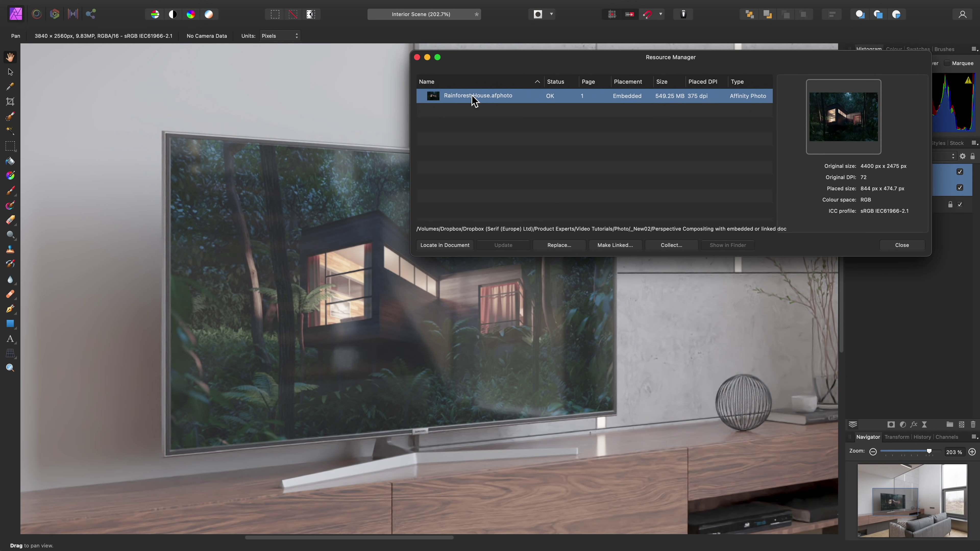
pyautogui.click(627, 250)
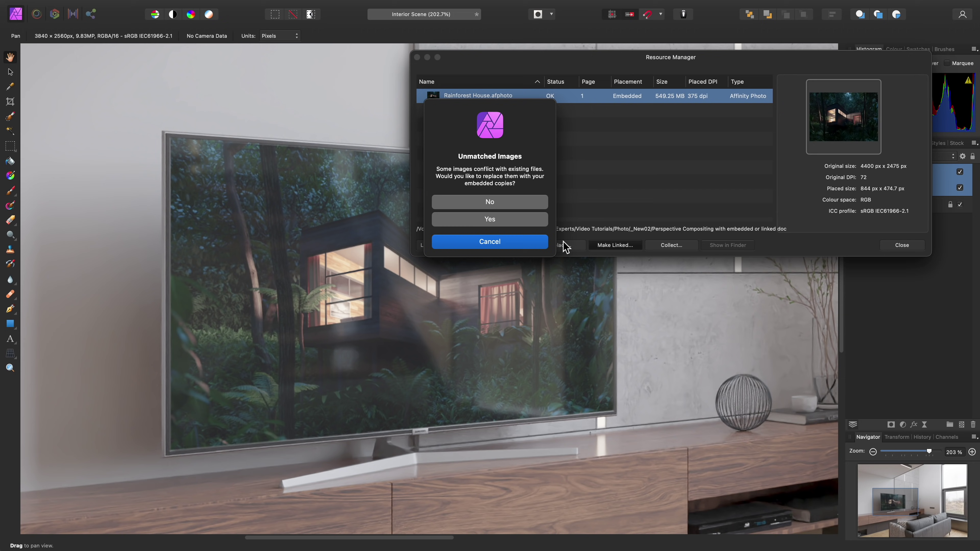
pyautogui.click(540, 226)
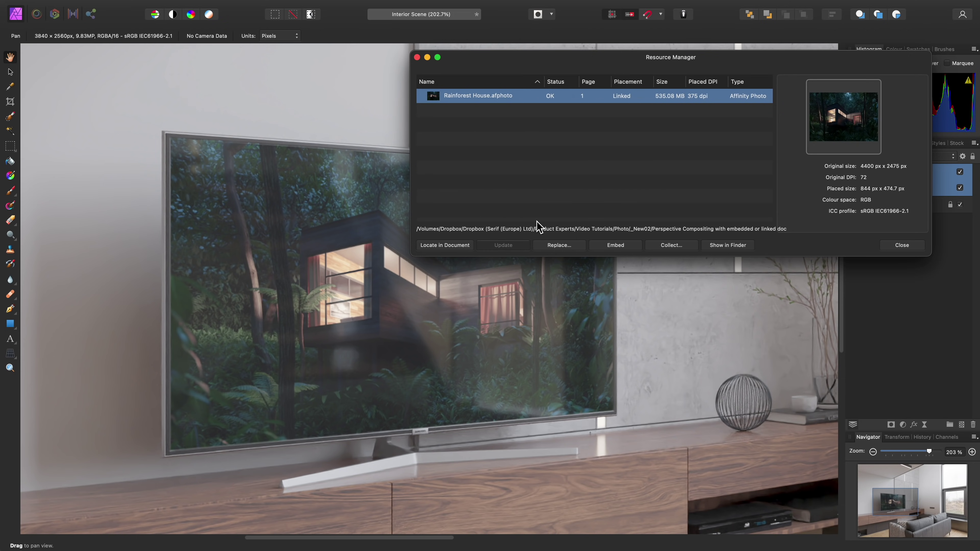
pyautogui.click(900, 245)
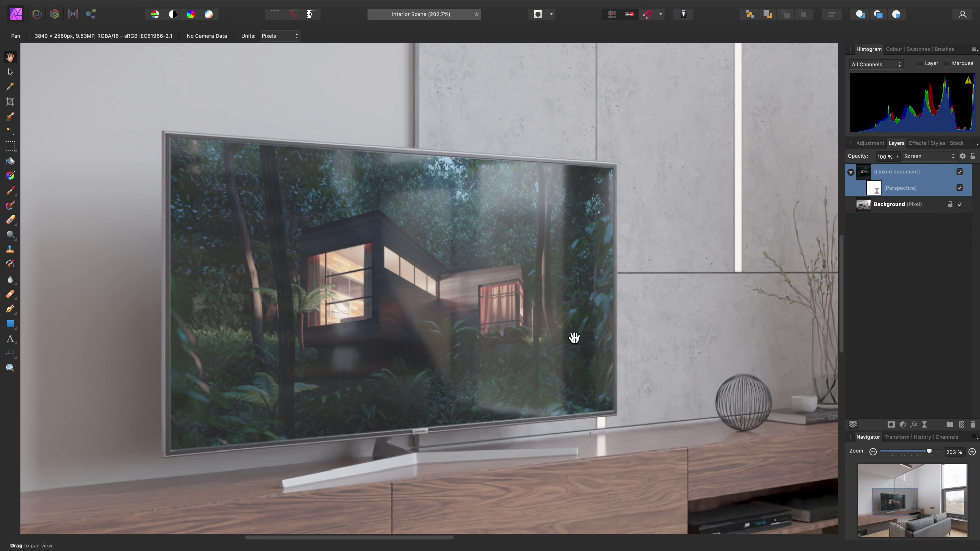
# Step: Delete the linked document layer and place _1320391.jpg from the Finder folder into Interior Scene
pyautogui.press('super+0')
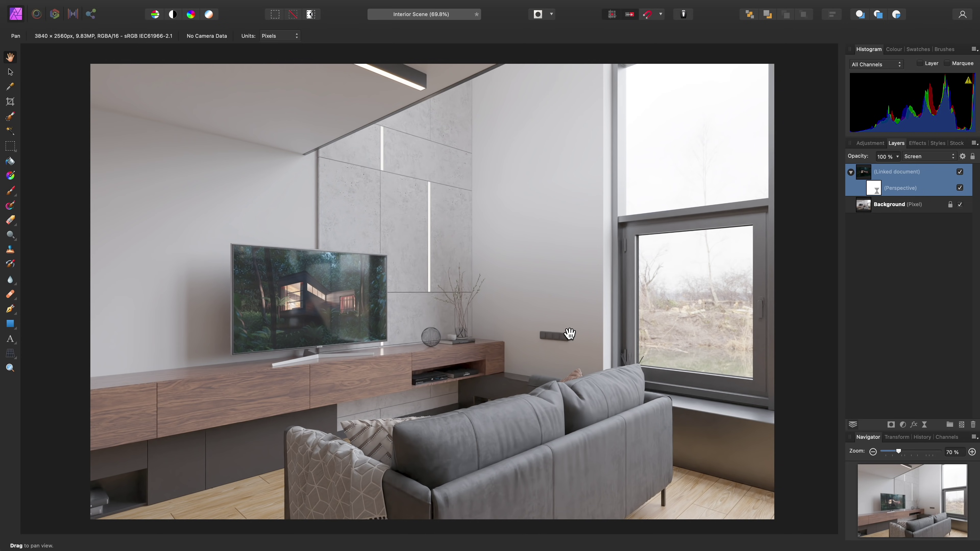
pyautogui.press('BackSpace')
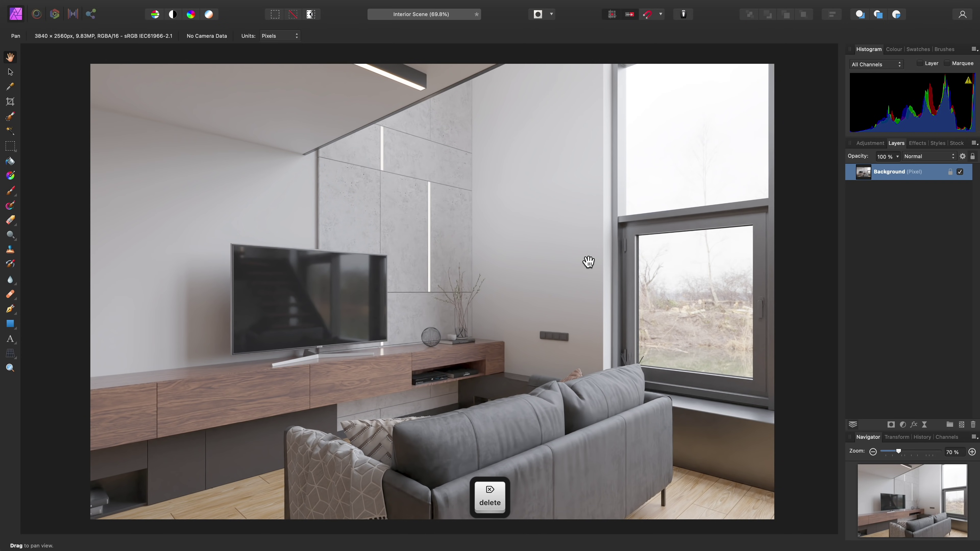
pyautogui.press('super+Tab')
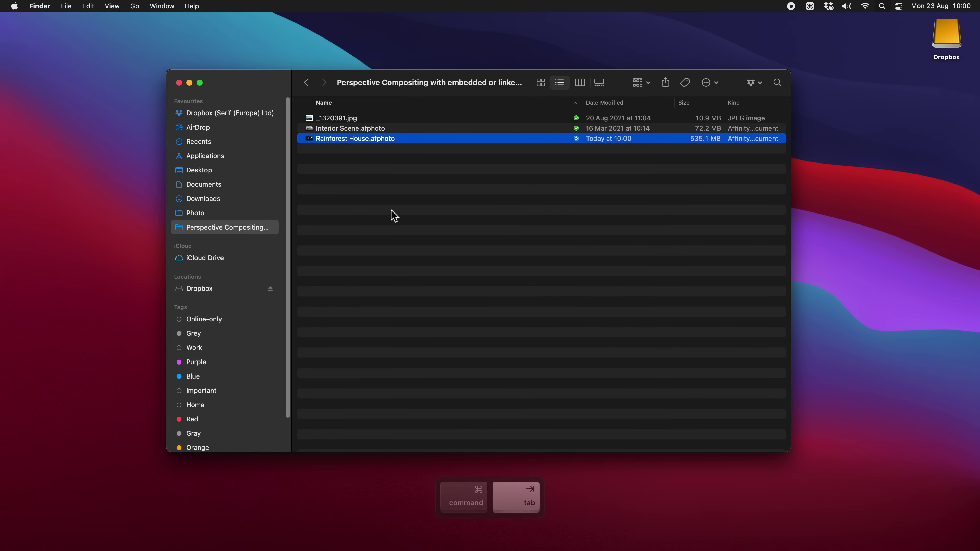
pyautogui.click(363, 120)
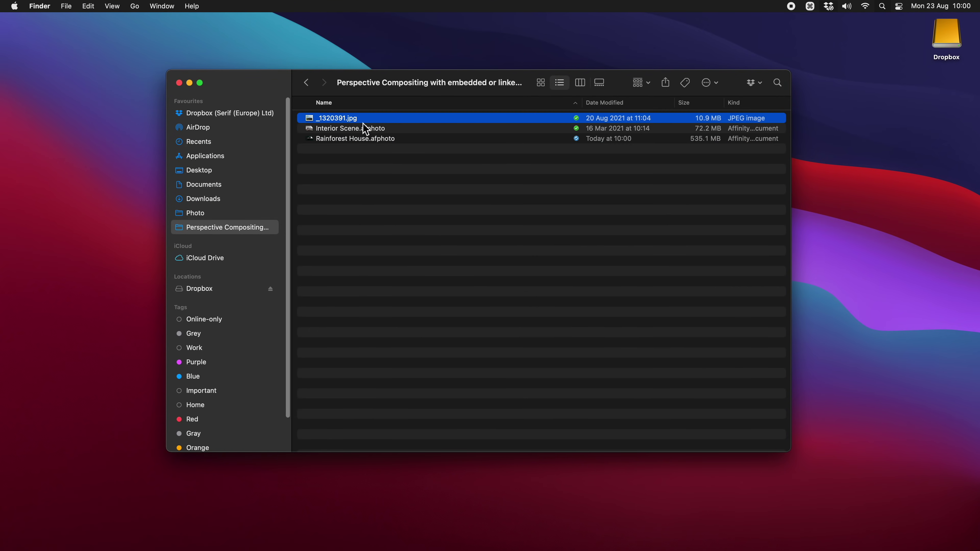
pyautogui.press('super+Tab')
pyautogui.moveTo(345, 119); pyautogui.dragTo(436, 279)
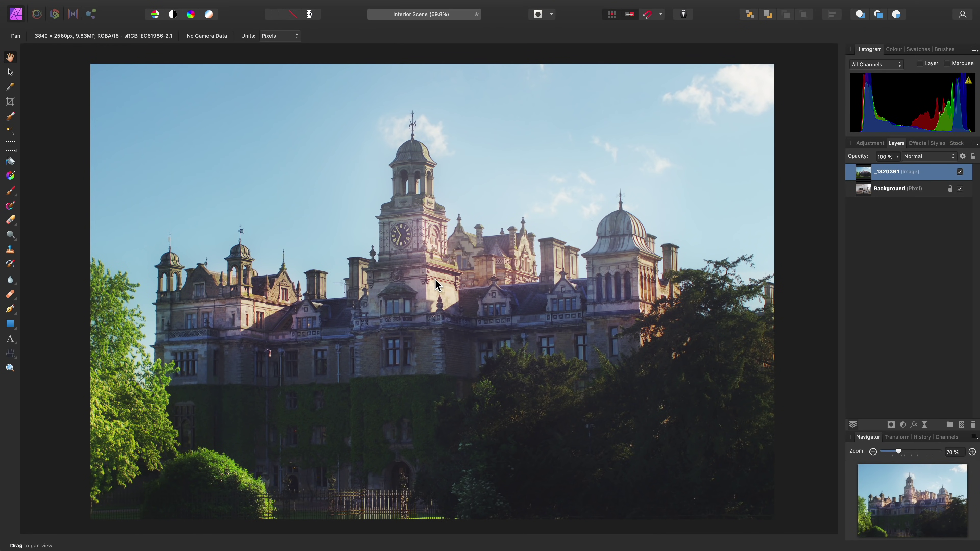
# Step: Scale the placed _1320391 image to 25%
pyautogui.press('v')
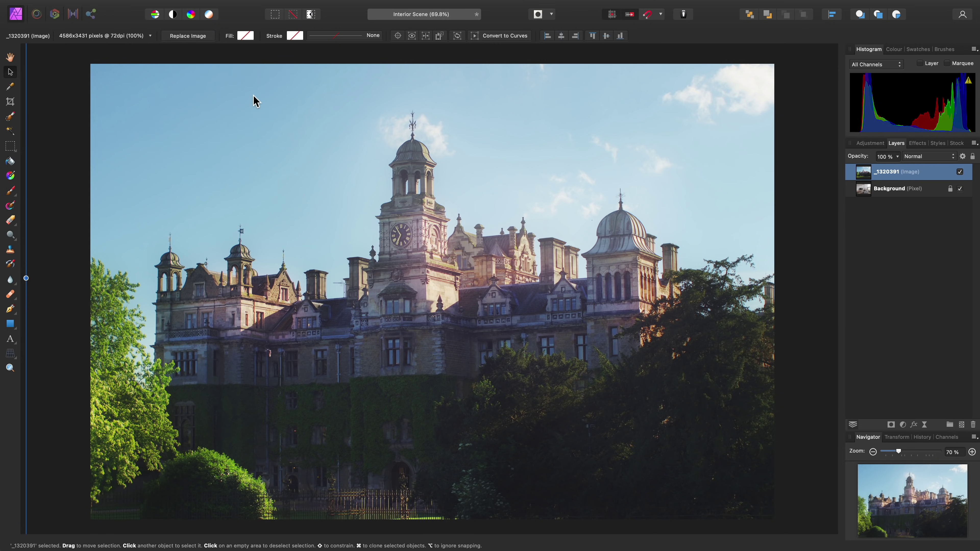
pyautogui.click(150, 36)
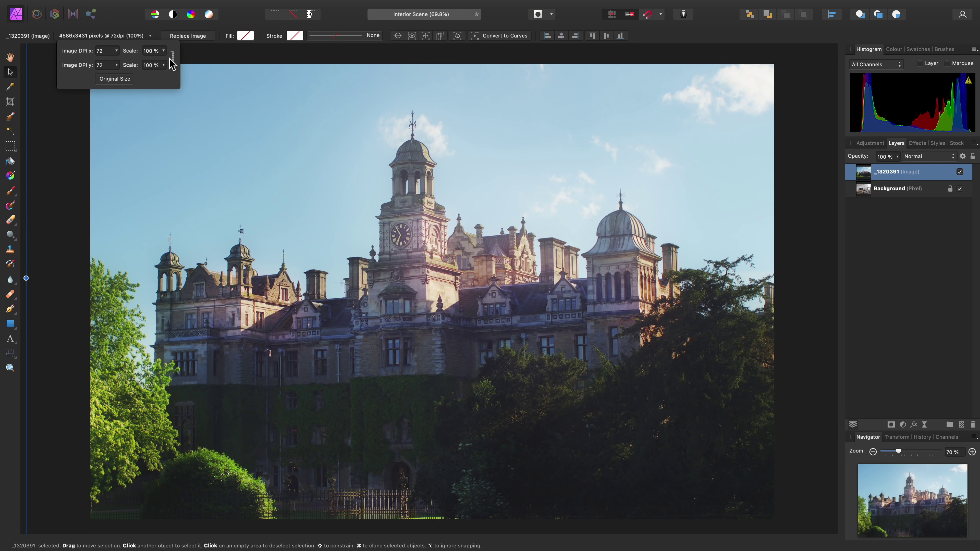
pyautogui.click(164, 65)
pyautogui.moveTo(163, 61); pyautogui.dragTo(151, 64)
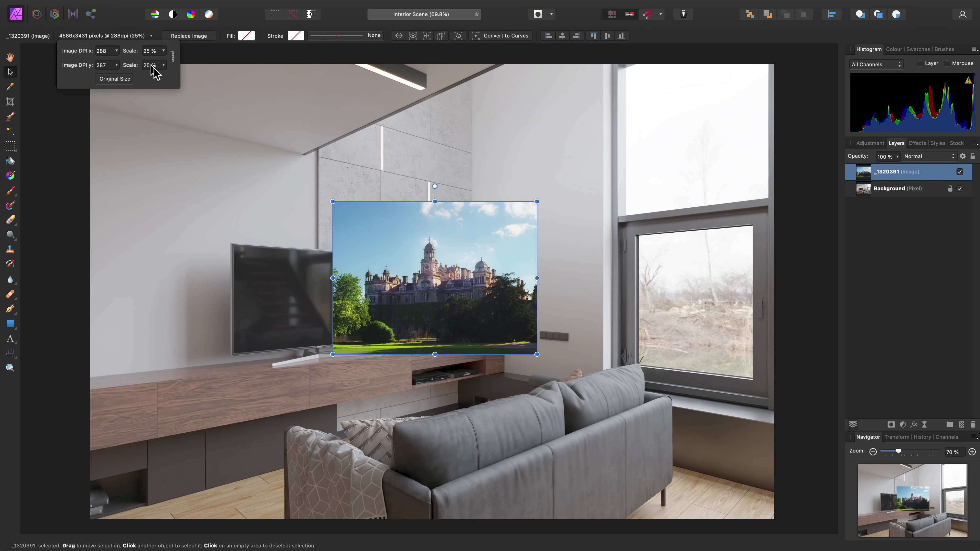
# Step: Draw a rectangle about 111 px high over the sky in the placed image's upper-left area
pyautogui.scroll(5, 339, 338)
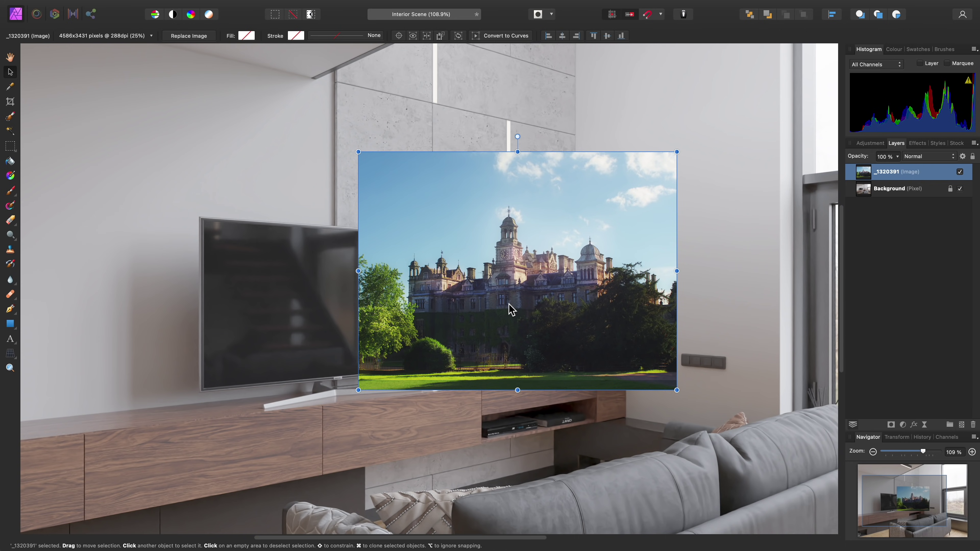
pyautogui.scroll(4, 560, 245)
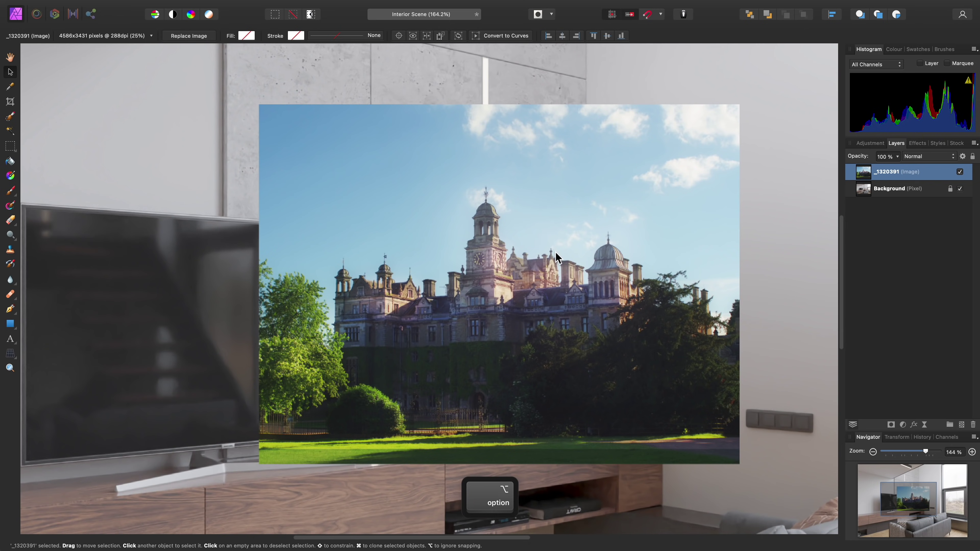
pyautogui.click(10, 325)
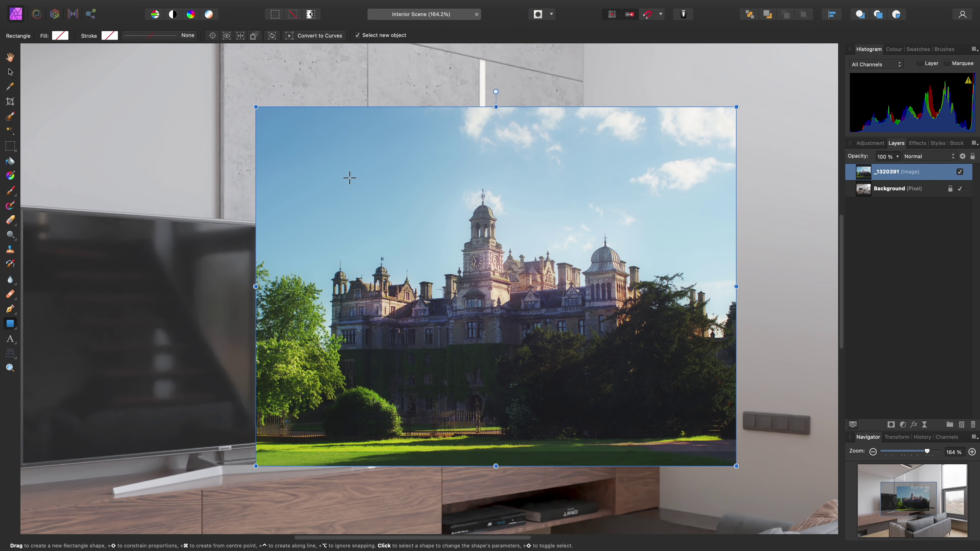
pyautogui.moveTo(341, 167); pyautogui.dragTo(409, 214)
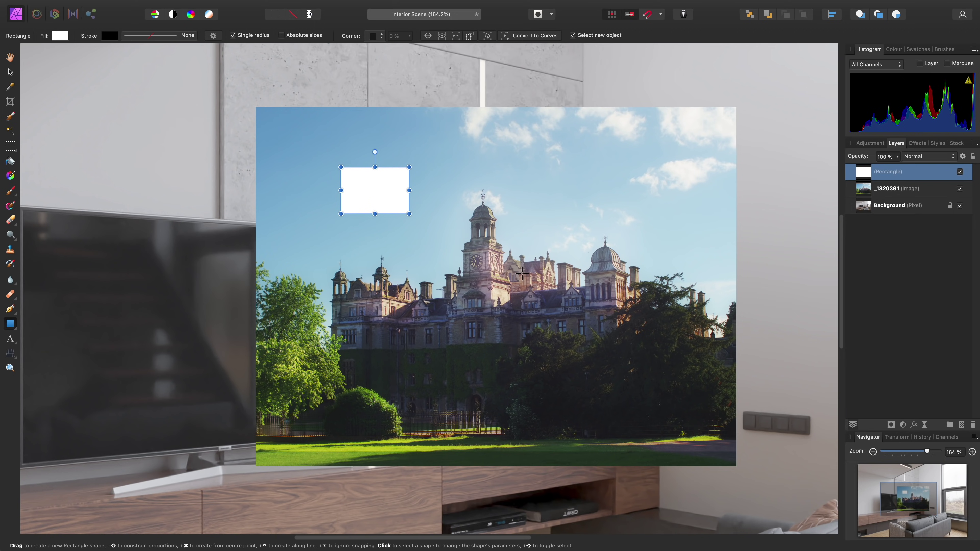
# Step: Set the rectangle's size to 16 × 9 px and enlarge it proportionally to about 893 × 502 px
pyautogui.click(897, 438)
pyautogui.click(957, 501)
pyautogui.write('16')
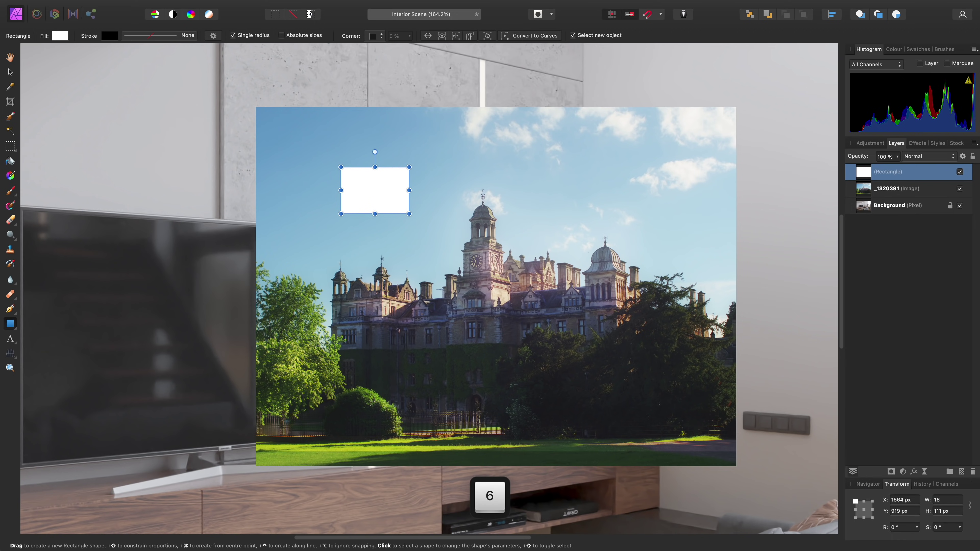
pyautogui.press('Tab')
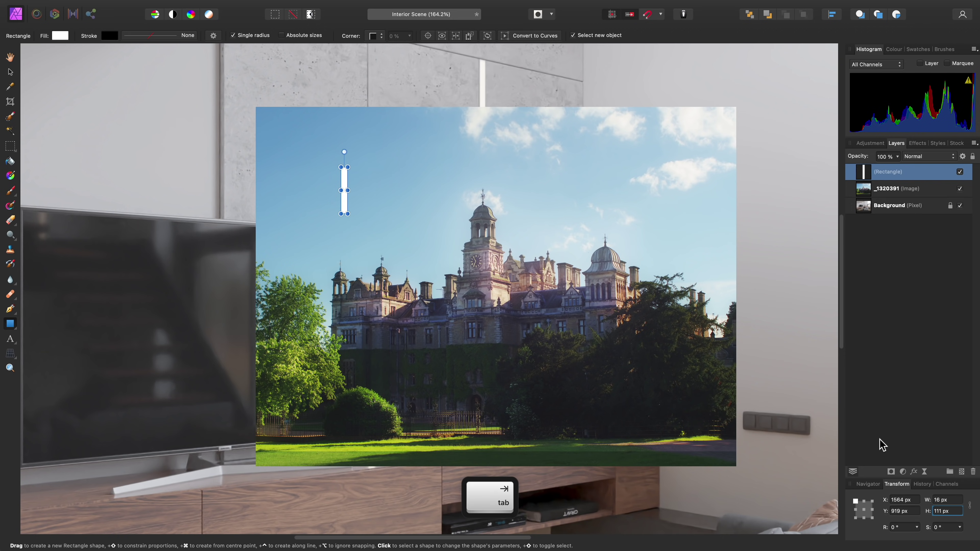
pyautogui.write('9')
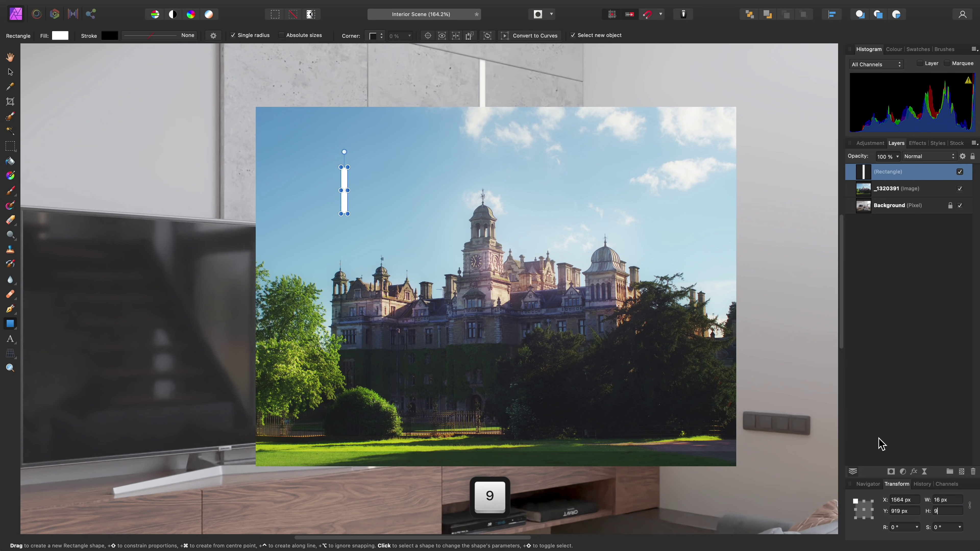
pyautogui.press('Return')
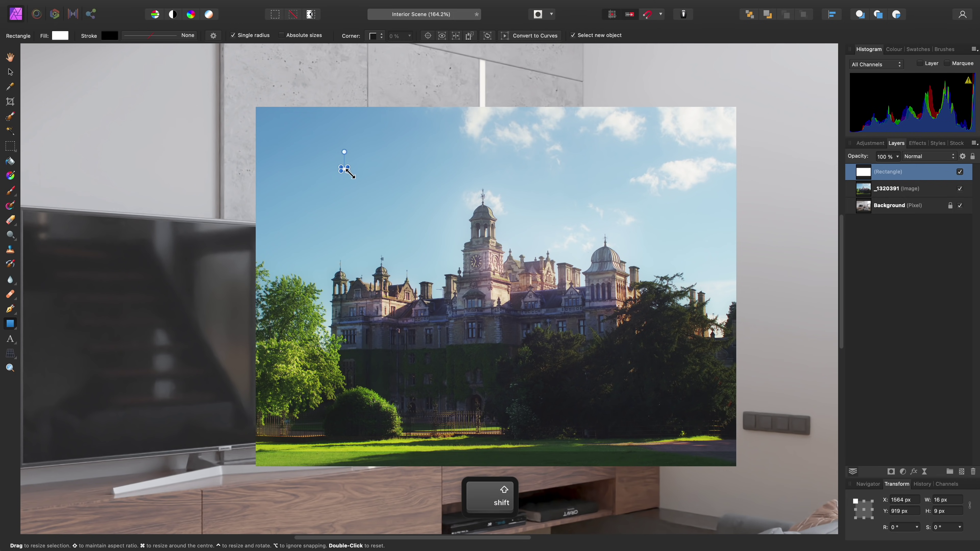
pyautogui.moveTo(349, 173); pyautogui.dragTo(720, 374)
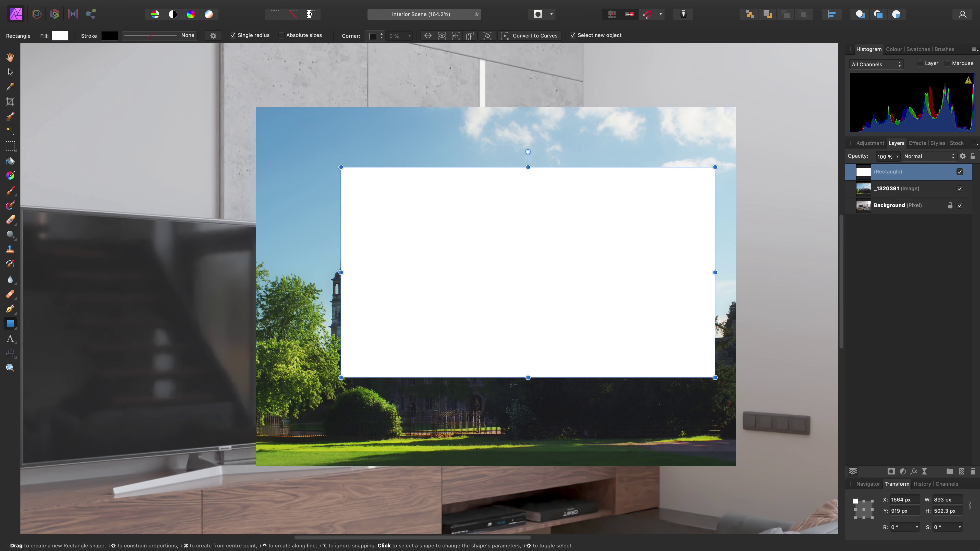
pyautogui.press('v')
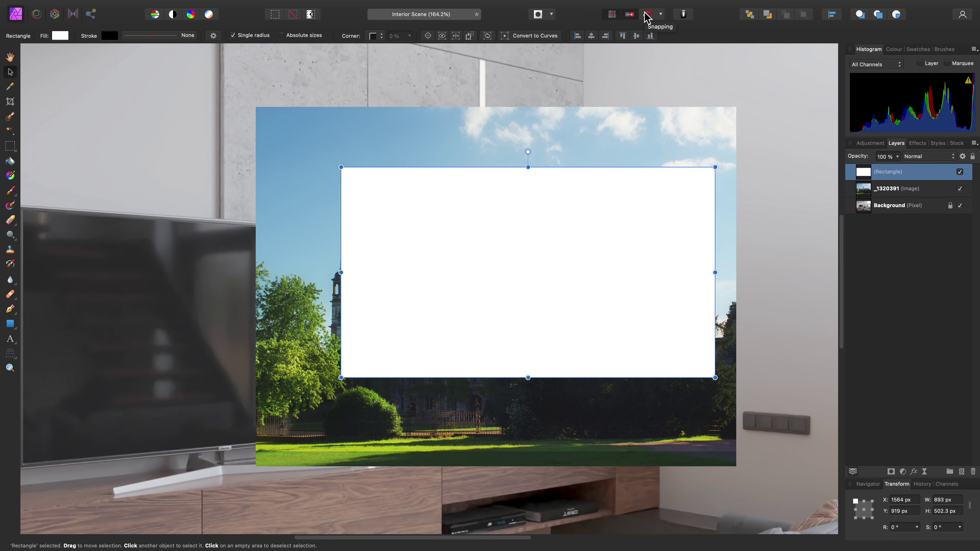
# Step: Snap the rectangle to the placed image's right edge and enlarge it proportionally to the image's full width, about 1146.5 × 644.9 px
pyautogui.moveTo(604, 250); pyautogui.dragTo(640, 221)
pyautogui.click(920, 189)
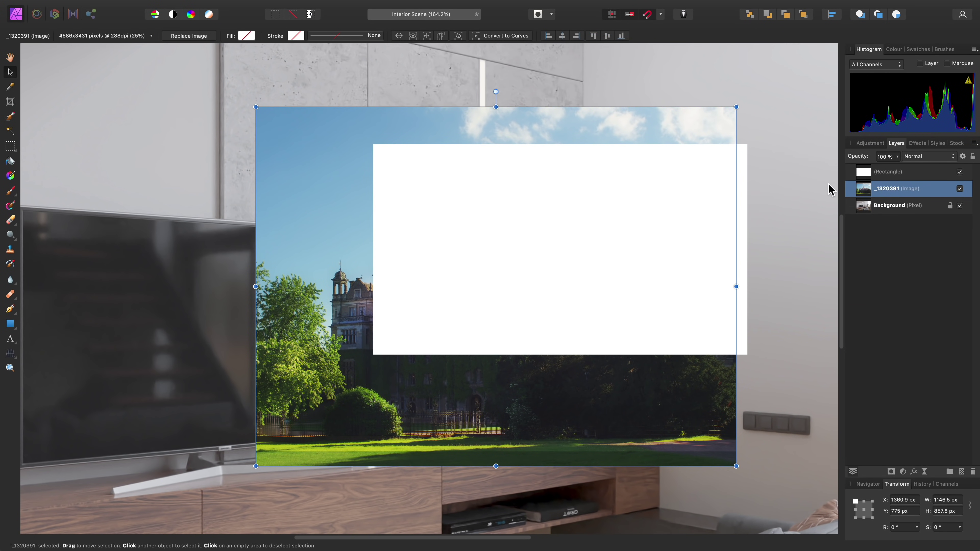
pyautogui.click(903, 177)
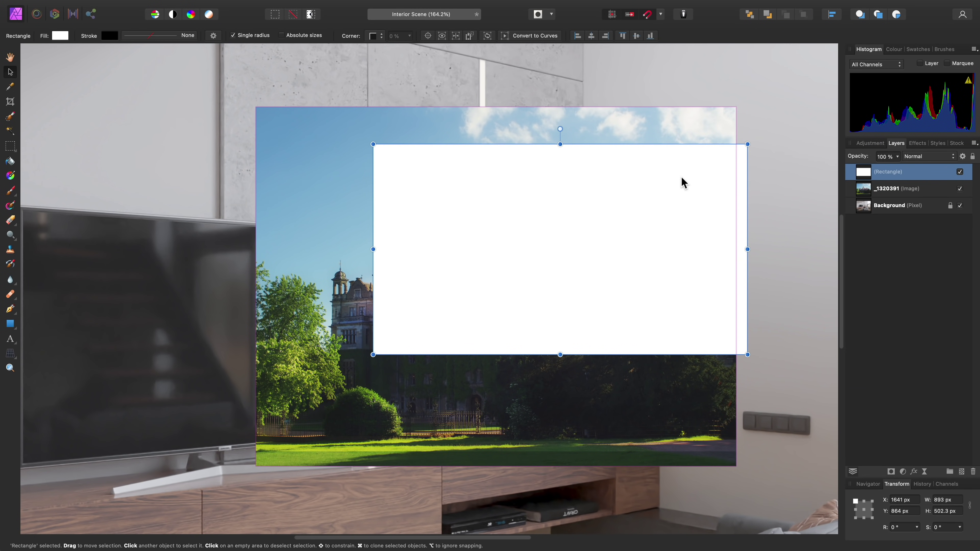
pyautogui.moveTo(665, 212); pyautogui.dragTo(677, 192)
pyautogui.moveTo(363, 354); pyautogui.dragTo(266, 422)
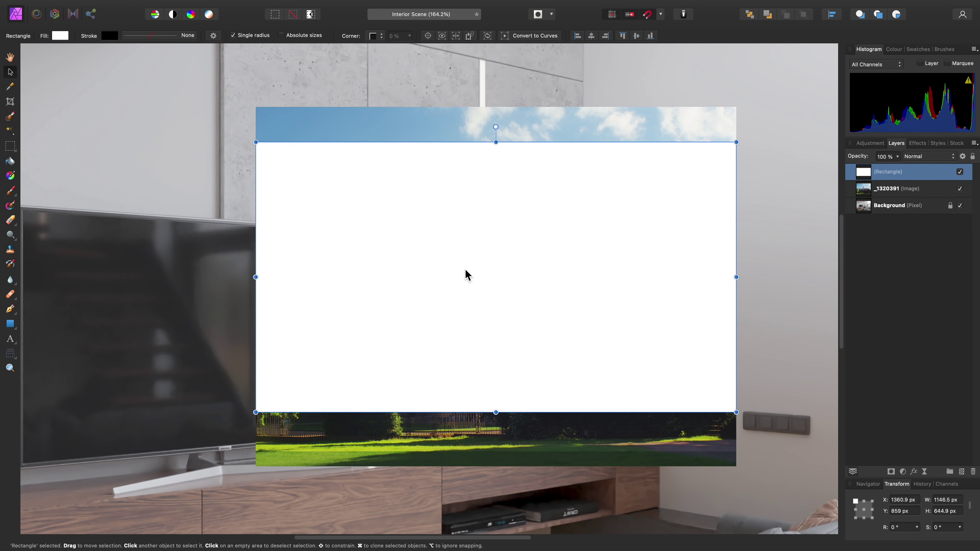
# Step: Centre the rectangle vertically on the placed image and apply it as a mask to the _1320391 layer
pyautogui.moveTo(553, 230); pyautogui.dragTo(555, 239)
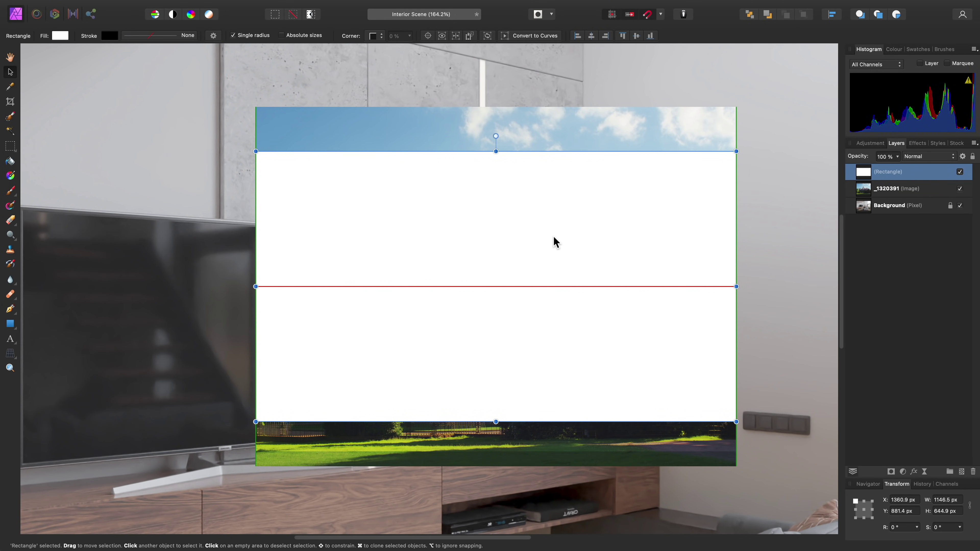
pyautogui.moveTo(554, 234); pyautogui.dragTo(554, 235)
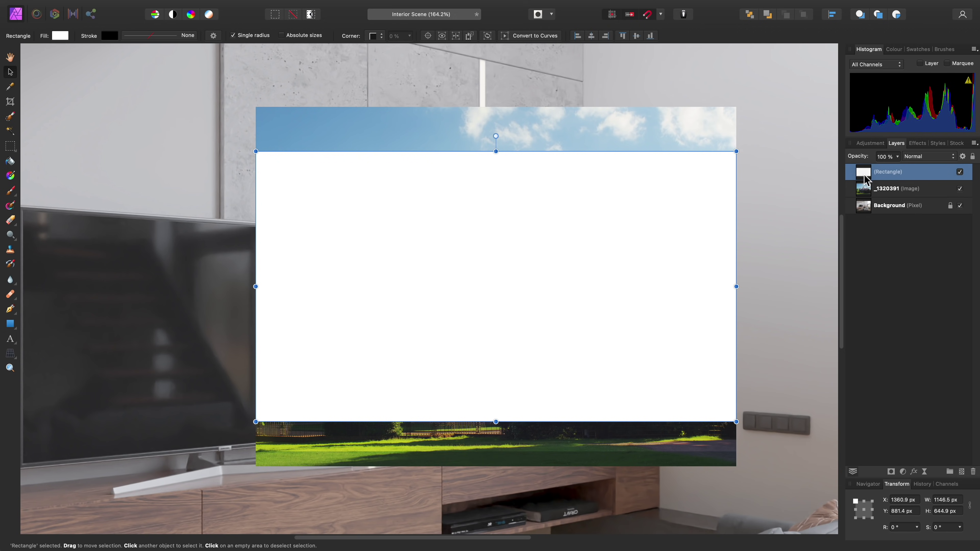
pyautogui.moveTo(864, 179)
pyautogui.mouseDown()
pyautogui.moveTo(873, 195)
pyautogui.moveTo(902, 195)
pyautogui.moveTo(873, 193)
pyautogui.mouseUp()
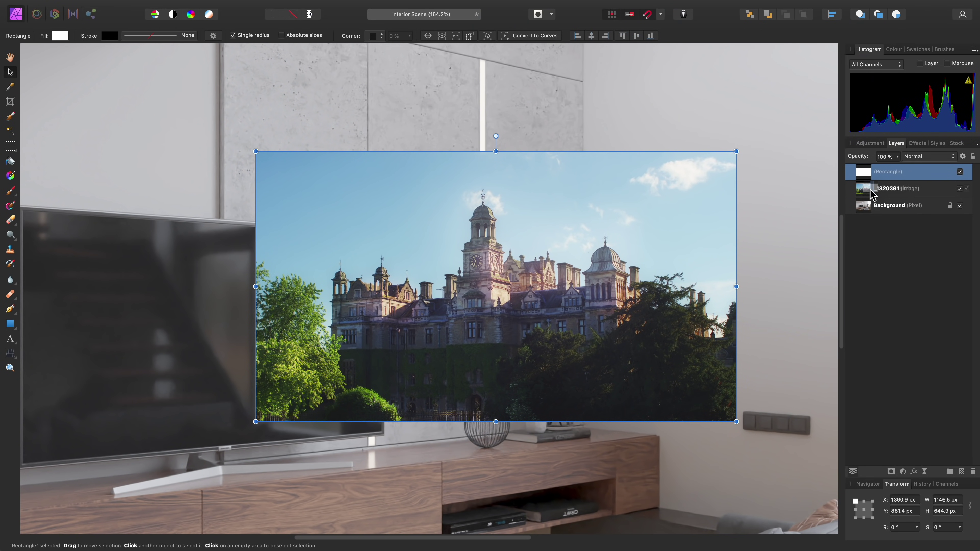
pyautogui.moveTo(871, 190); pyautogui.dragTo(871, 190)
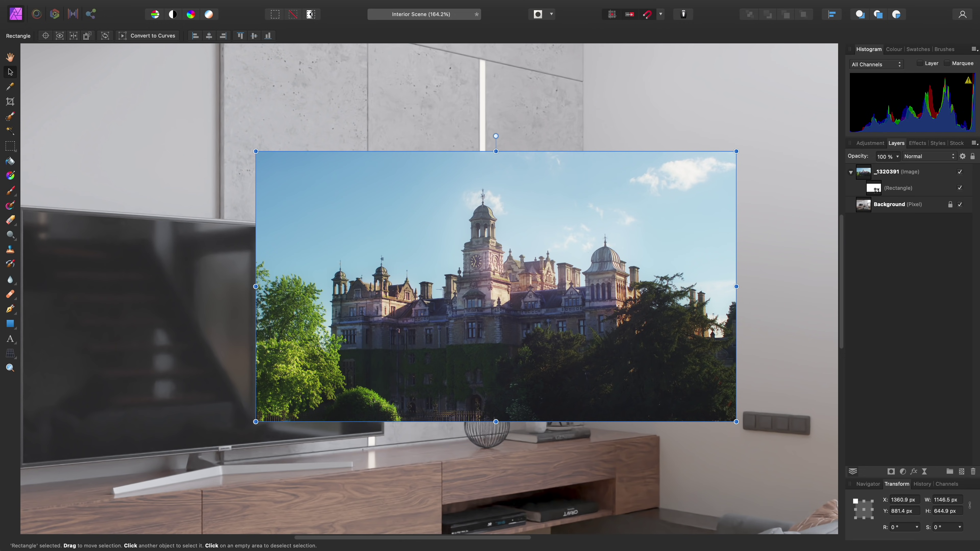
# Step: Move the cropped _1320391 image over the TV in the interior scene
pyautogui.click(907, 177)
pyautogui.scroll(-5, 483, 335)
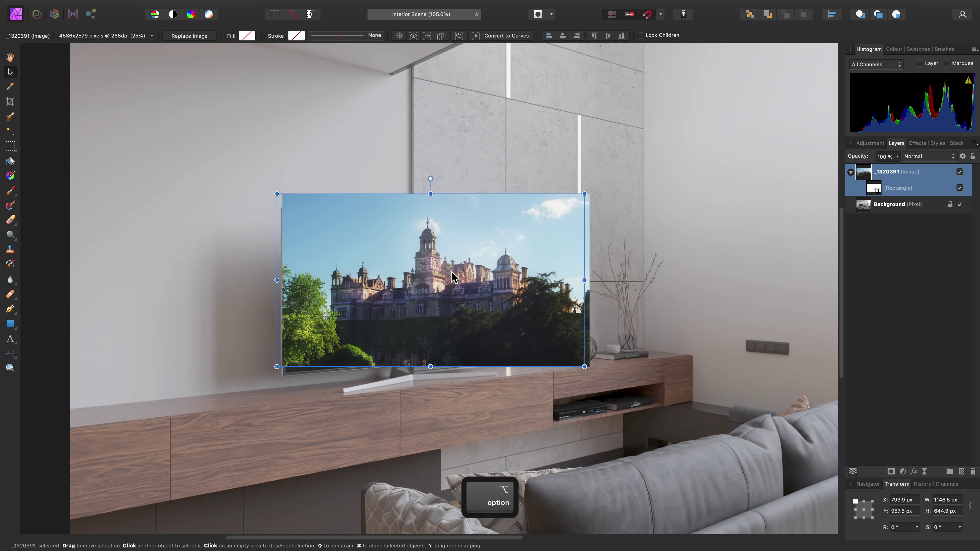
pyautogui.moveTo(452, 277); pyautogui.dragTo(430, 289)
pyautogui.scroll(2, 351, 282)
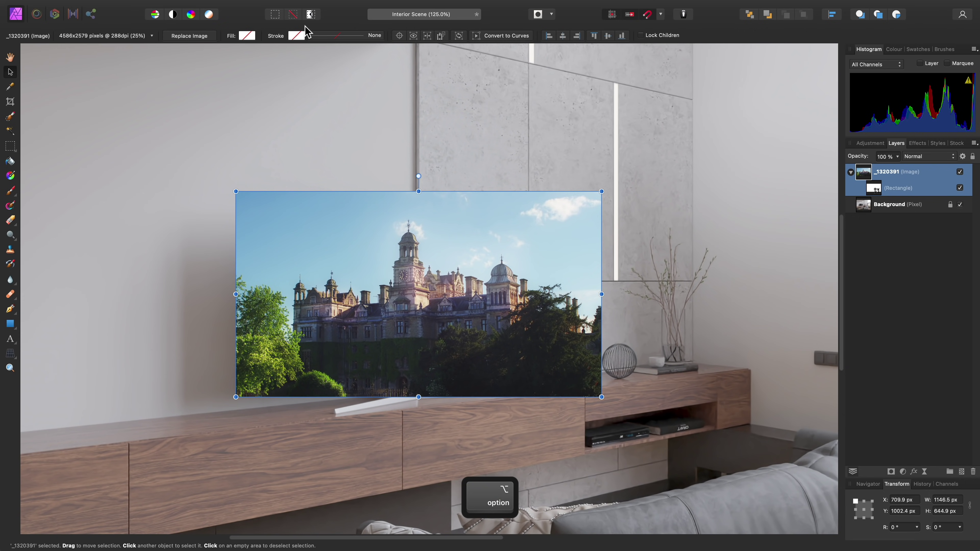
# Step: Add a live Perspective filter to the _1320391 image
pyautogui.click(204, 6)
pyautogui.moveTo(264, 161)
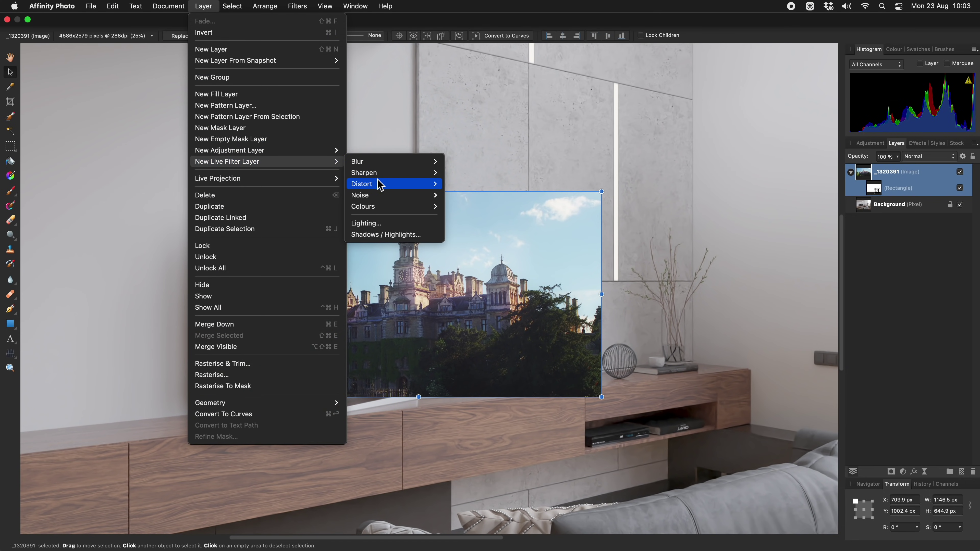
pyautogui.moveTo(380, 185)
pyautogui.click(498, 258)
# Step: Align the image's two upper perspective corners with the upper corners of the TV's display area, inside its frame
pyautogui.scroll(3, 284, 237)
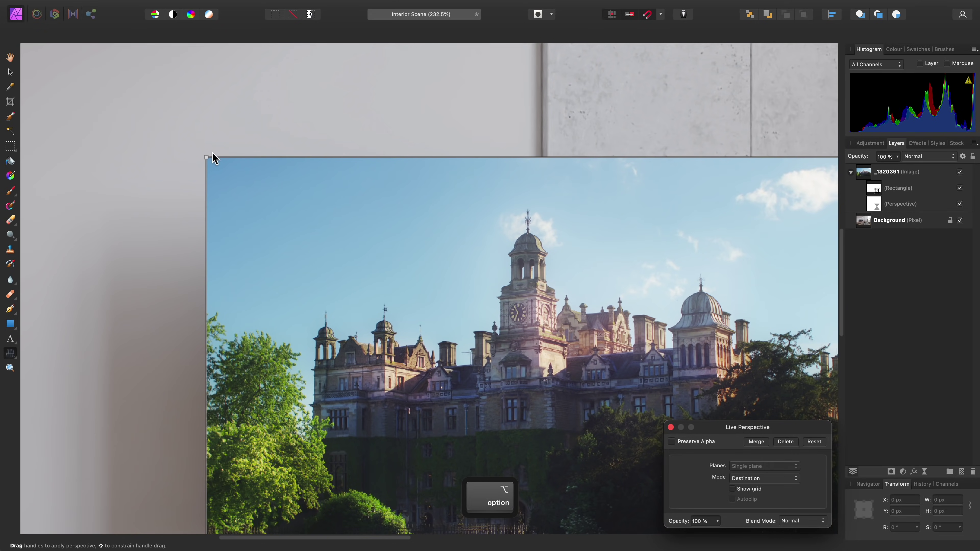
pyautogui.moveTo(207, 157); pyautogui.dragTo(270, 151)
pyautogui.scroll(5, 260, 168)
pyautogui.scroll(-4, 322, 217)
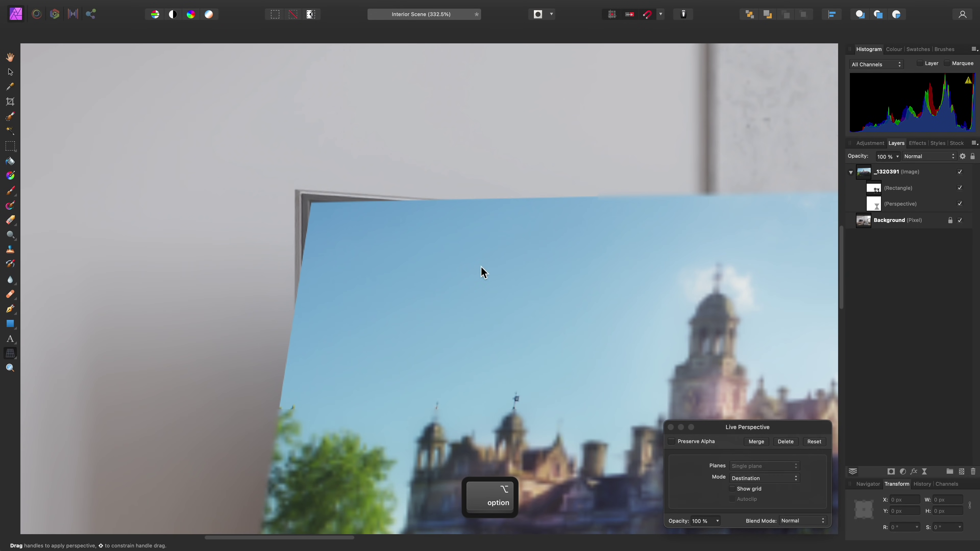
pyautogui.hscroll(10, 363, 247)
pyautogui.moveTo(674, 154); pyautogui.dragTo(321, 98)
pyautogui.scroll(5, 504, 223)
pyautogui.scroll(-3, 500, 337)
pyautogui.scroll(-4, 500, 342)
pyautogui.scroll(3, 499, 185)
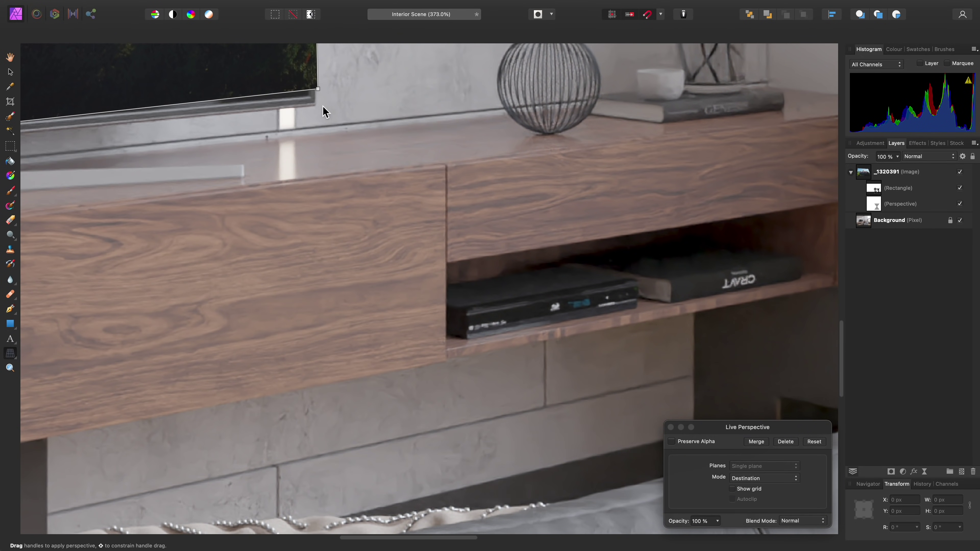
# Step: Align the image's lower-right and lower-left perspective corners with the TV's display area and close the filter settings
pyautogui.scroll(4, 321, 98)
pyautogui.hscroll(-4, 320, 98)
pyautogui.scroll(5, 455, 252)
pyautogui.moveTo(483, 220); pyautogui.dragTo(459, 238)
pyautogui.scroll(-5, 357, 295)
pyautogui.hscroll(-10, 465, 285)
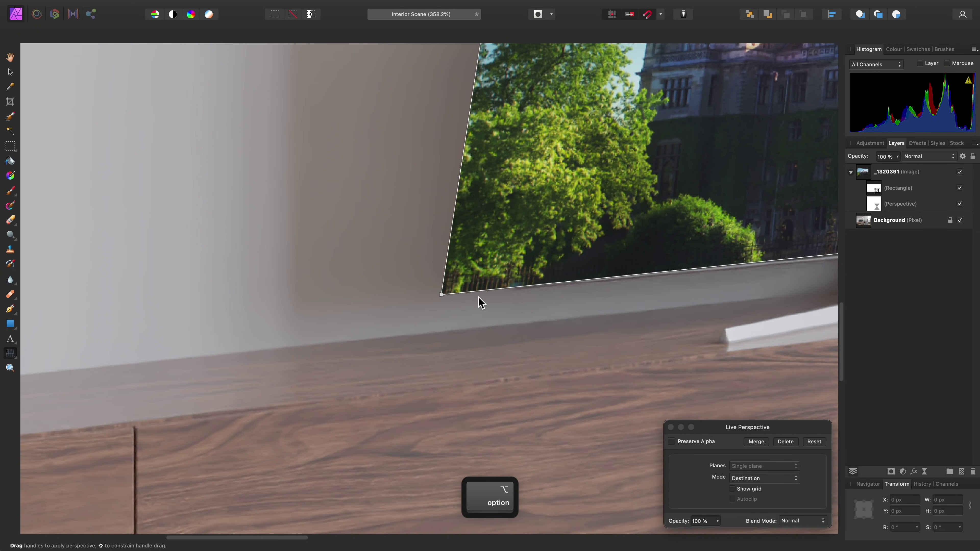
pyautogui.moveTo(445, 294); pyautogui.dragTo(527, 273)
pyautogui.scroll(4, 537, 267)
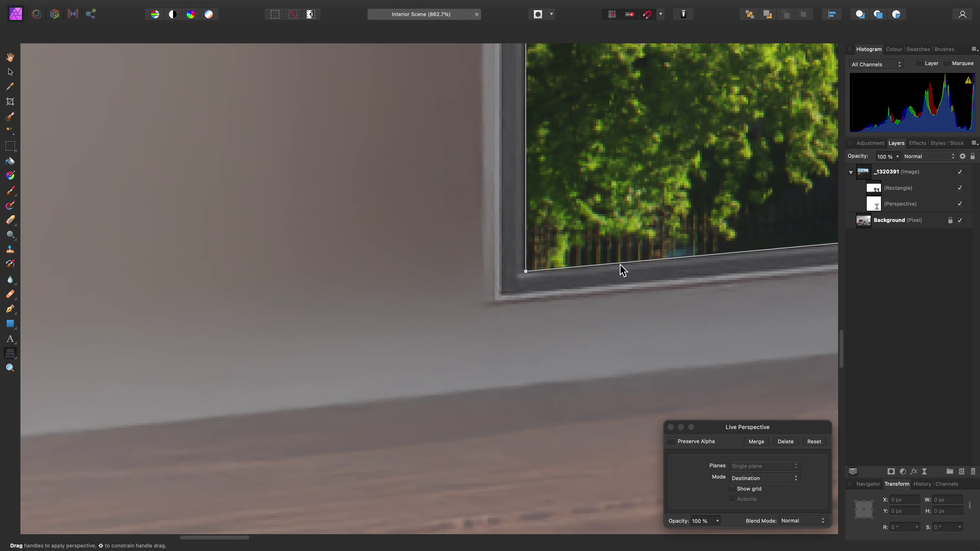
pyautogui.scroll(-6, 392, 356)
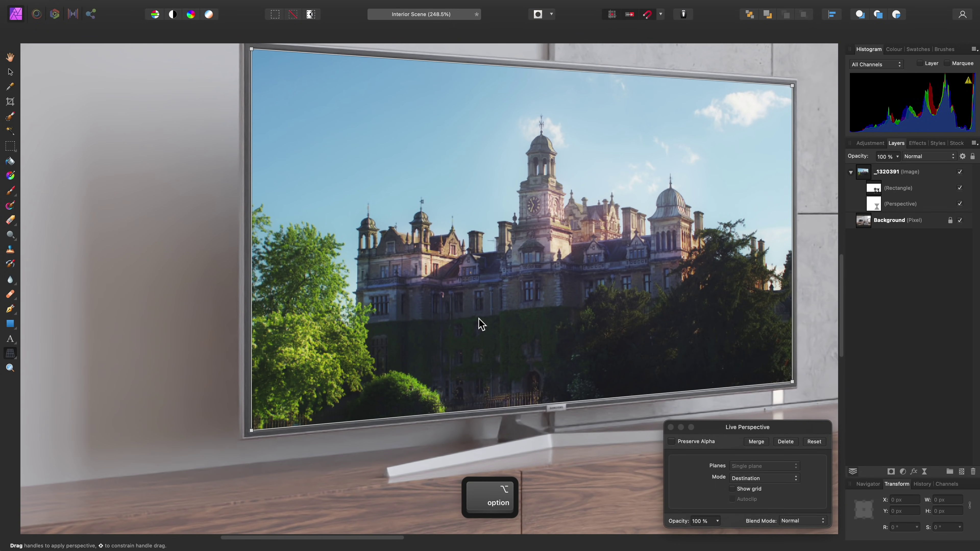
pyautogui.press('Escape')
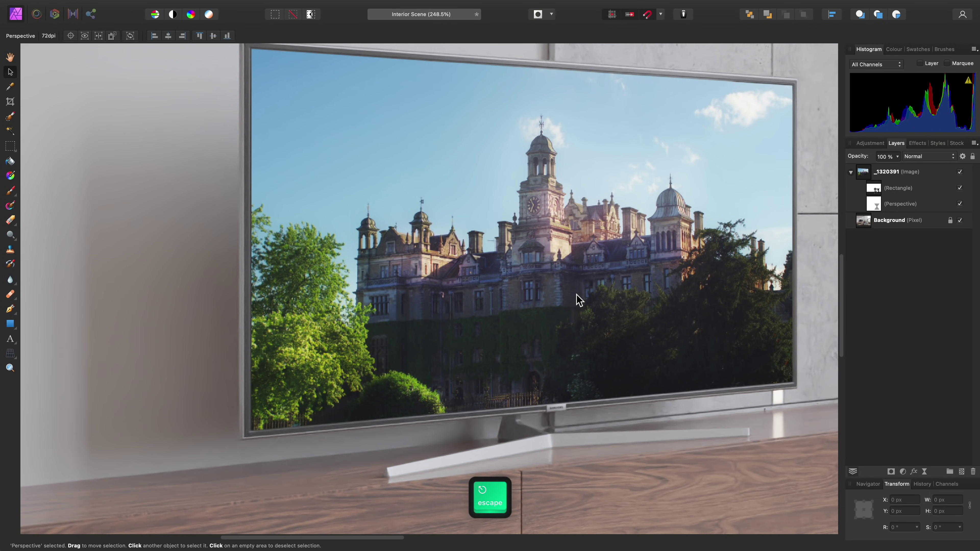
# Step: Set the _1320391 layer's blend mode to Screen so the TV's reflections show through the photo
pyautogui.click(911, 172)
pyautogui.click(932, 157)
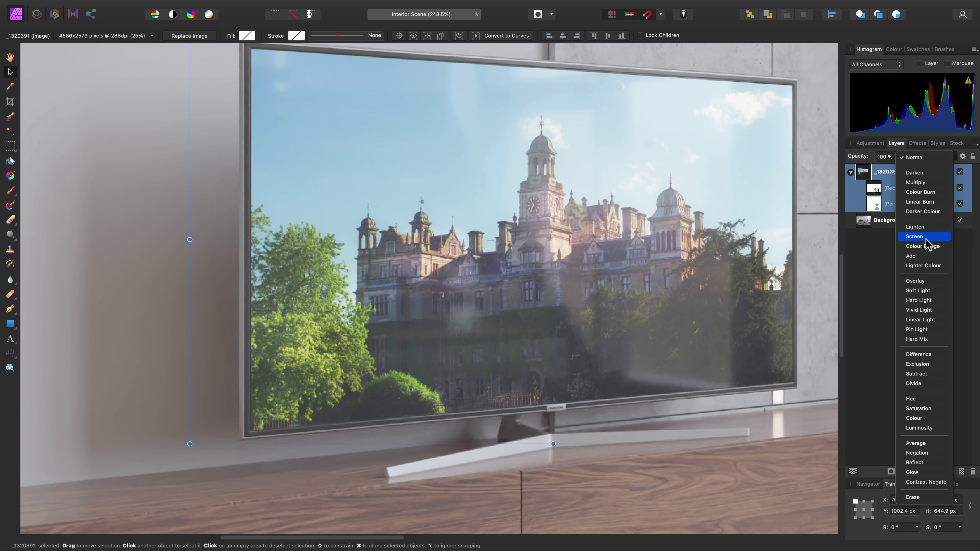
pyautogui.click(925, 238)
pyautogui.press('h')
pyautogui.scroll(-6, 440, 342)
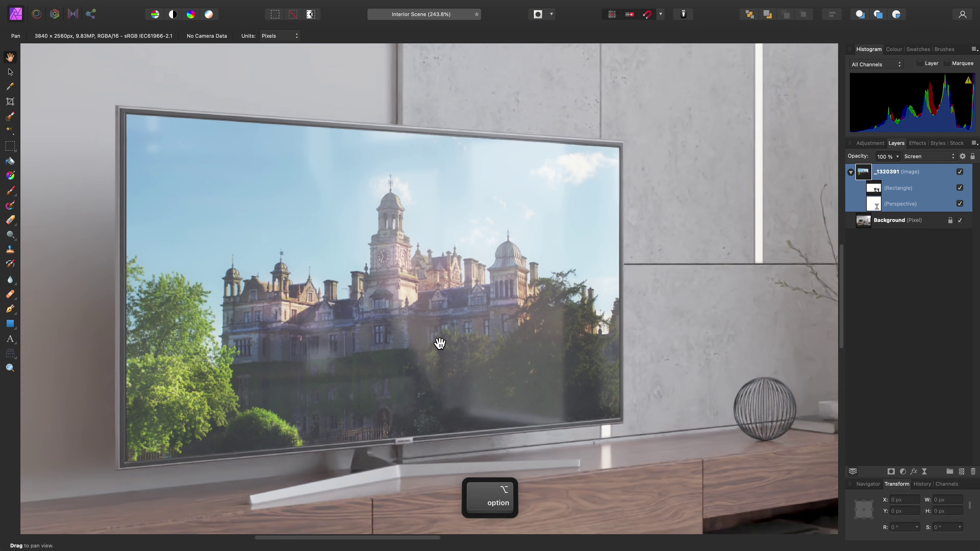
pyautogui.moveTo(441, 343); pyautogui.dragTo(415, 315)
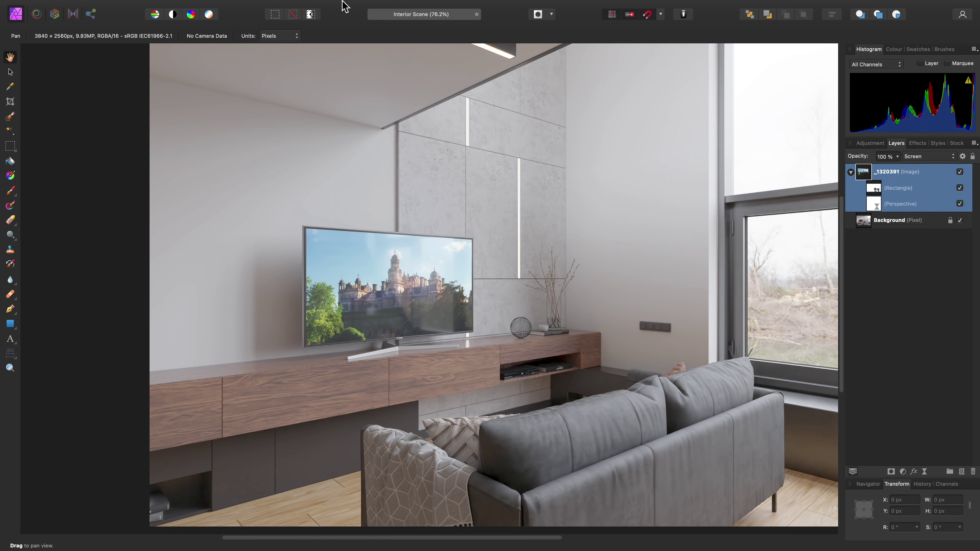
# Step: Change _1320391.jpg from embedded to linked placement in the Resource Manager
pyautogui.click(325, 6)
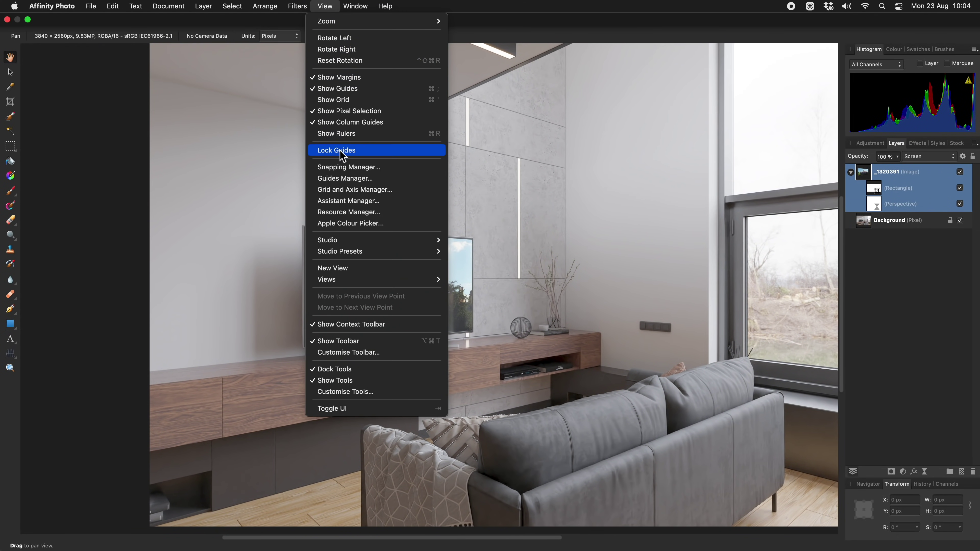
pyautogui.click(386, 212)
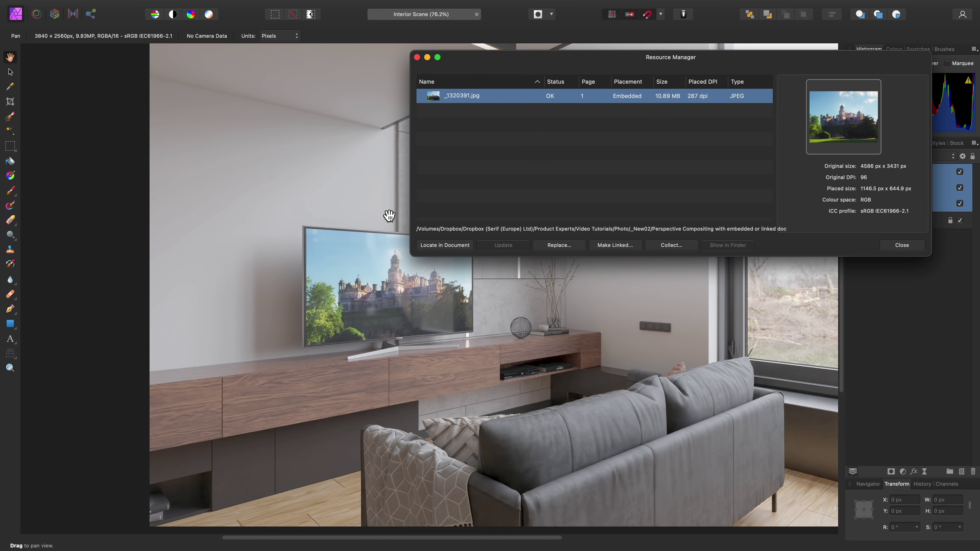
pyautogui.click(623, 247)
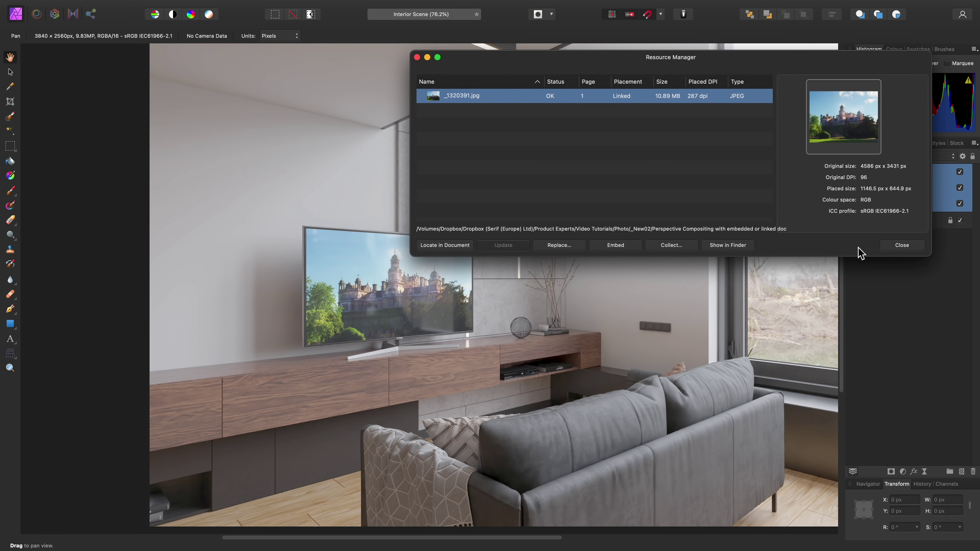
pyautogui.click(902, 245)
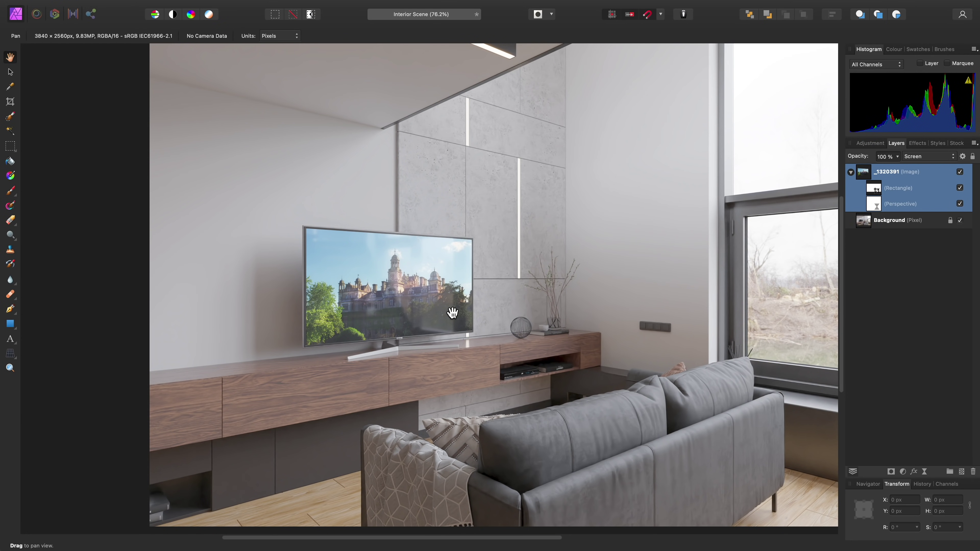
# Step: Add a White Balance adjustment layer and nest it inside the _1320391 image layer
pyautogui.scroll(6, 391, 311)
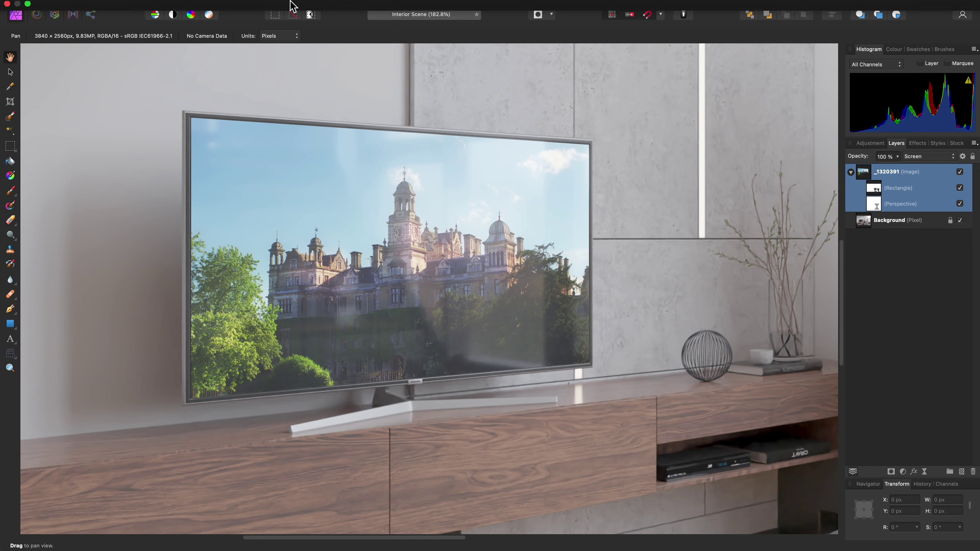
pyautogui.click(211, 7)
pyautogui.moveTo(276, 150)
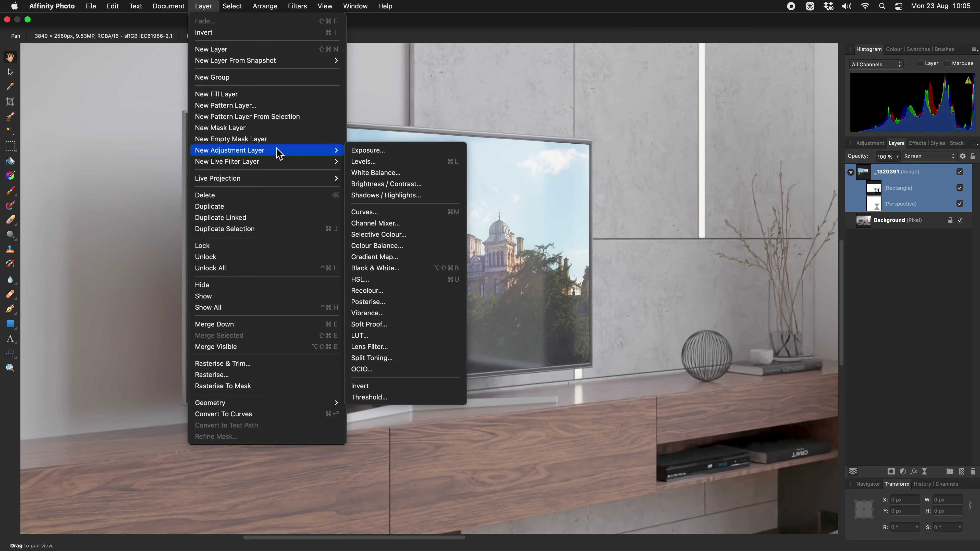
pyautogui.click(429, 177)
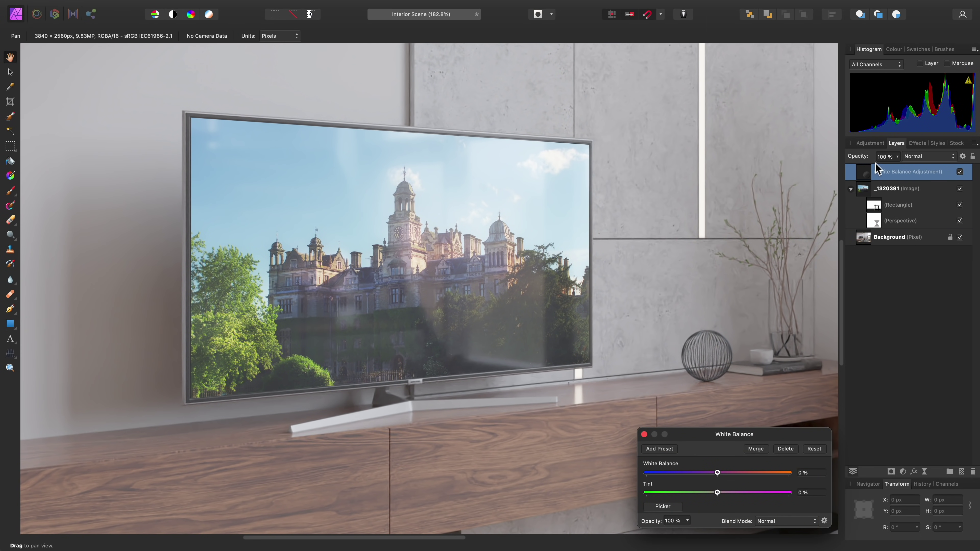
pyautogui.moveTo(865, 176); pyautogui.dragTo(909, 193)
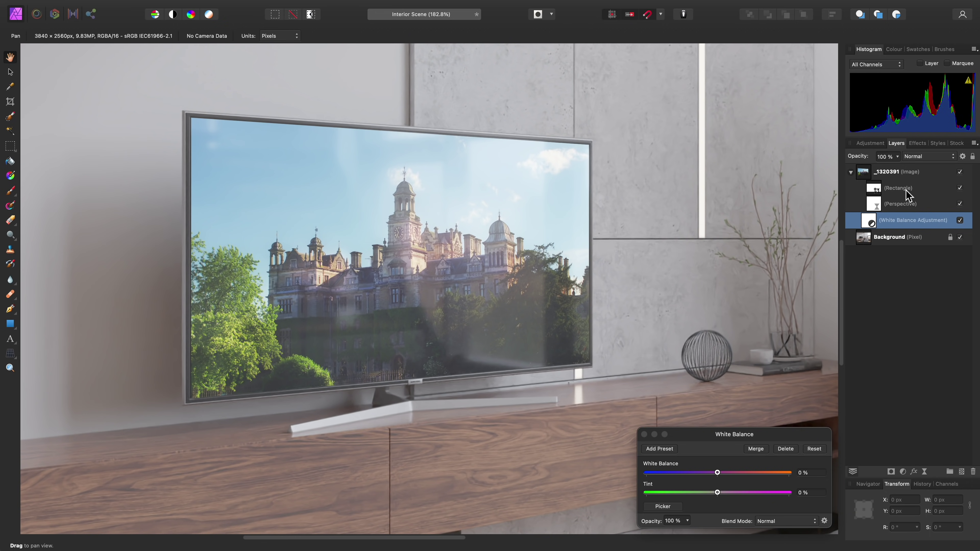
# Step: Set the adjustment's White Balance to 11% and Tint to 7%, then fit the whole document in view
pyautogui.moveTo(719, 472); pyautogui.dragTo(722, 493)
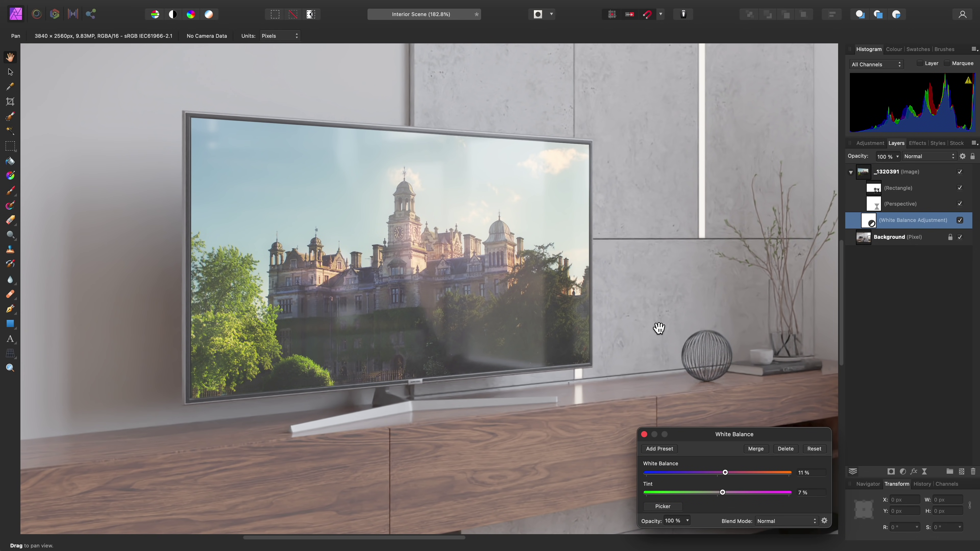
pyautogui.click(644, 435)
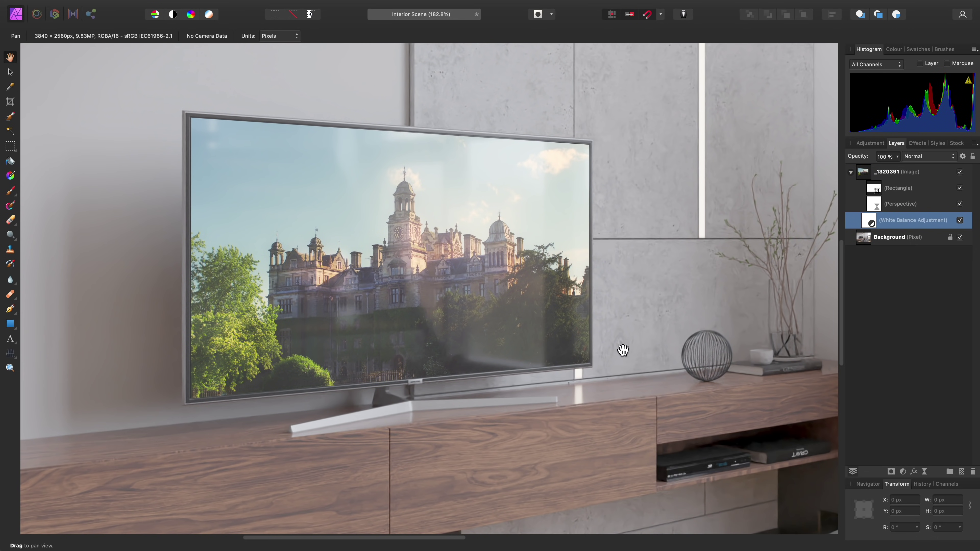
pyautogui.press('super+0')
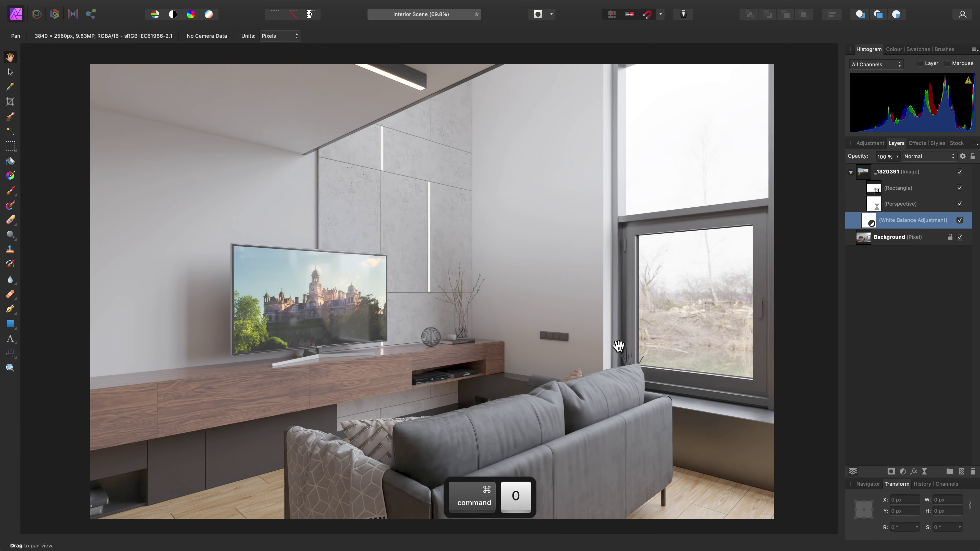